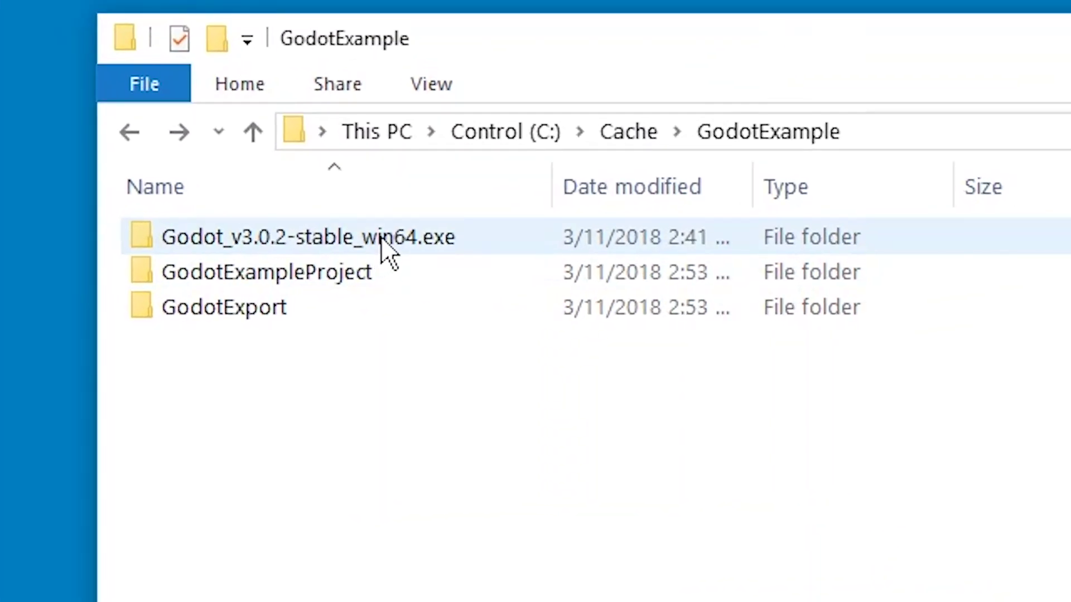
# Look through the GodotExampleProject and GodotExport folders, then open the Godot_v3.0.2-stable_win64.exe folder
pyautogui.doubleClick(382, 237)
pyautogui.hotkey('alt', 'Left')
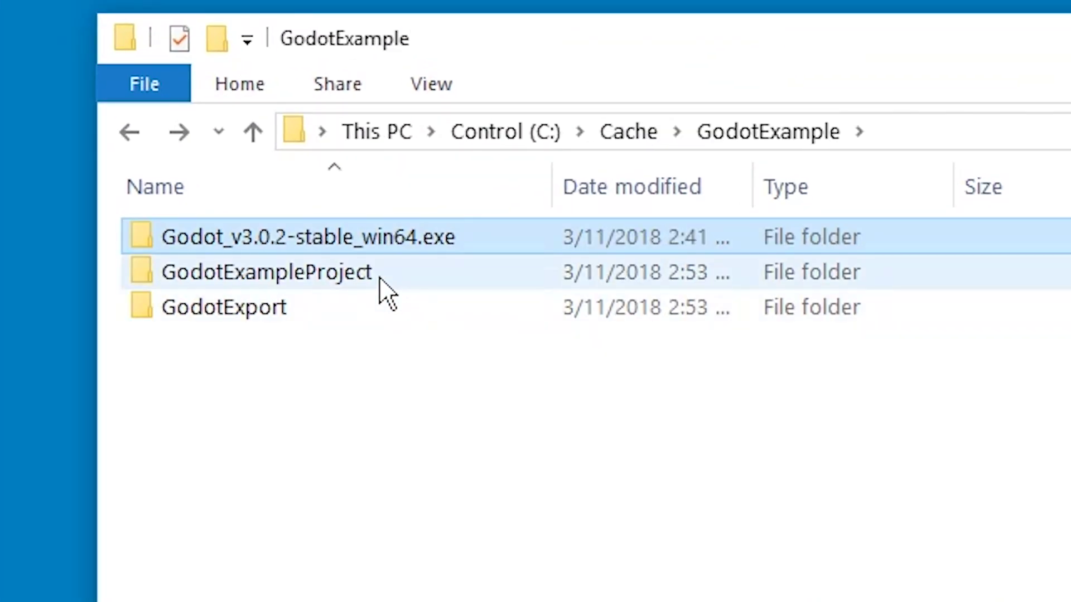
pyautogui.doubleClick(334, 273)
pyautogui.hotkey('alt', 'Left')
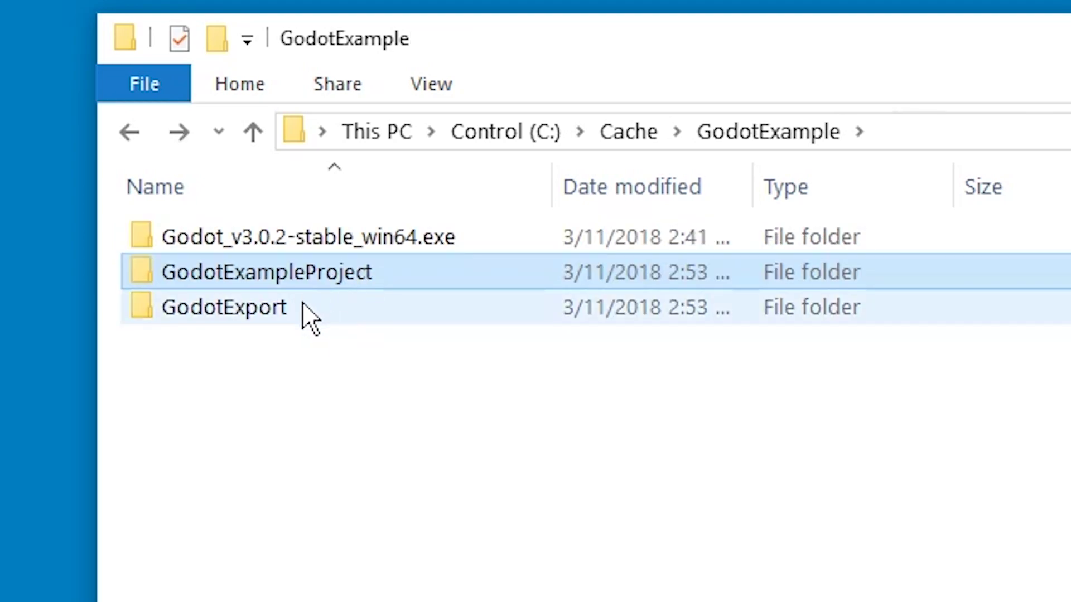
pyautogui.click(294, 308)
pyautogui.doubleClick(294, 309)
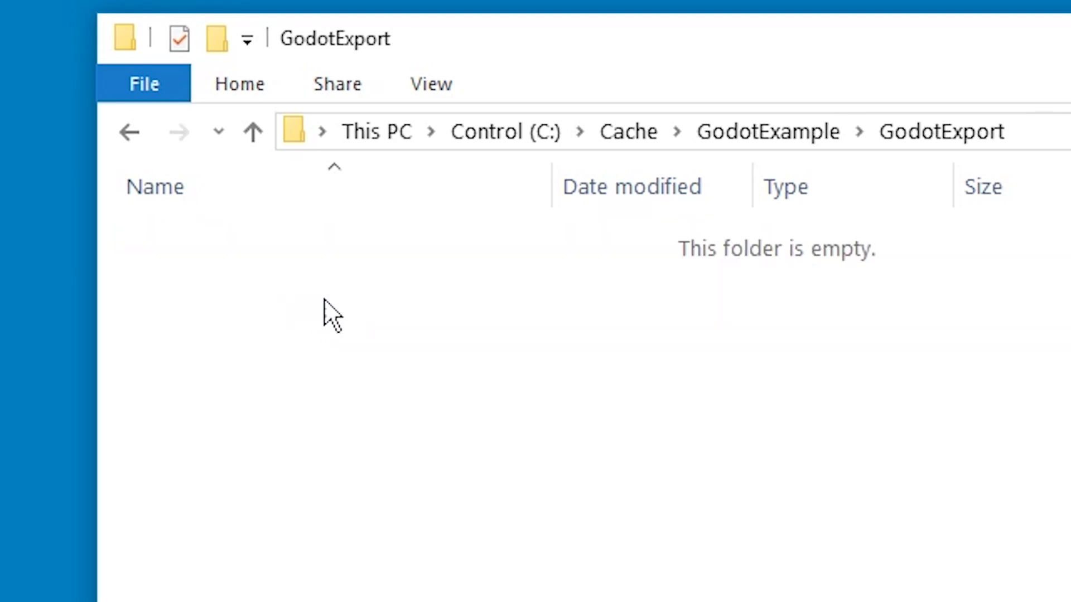
pyautogui.hotkey('alt', 'Left')
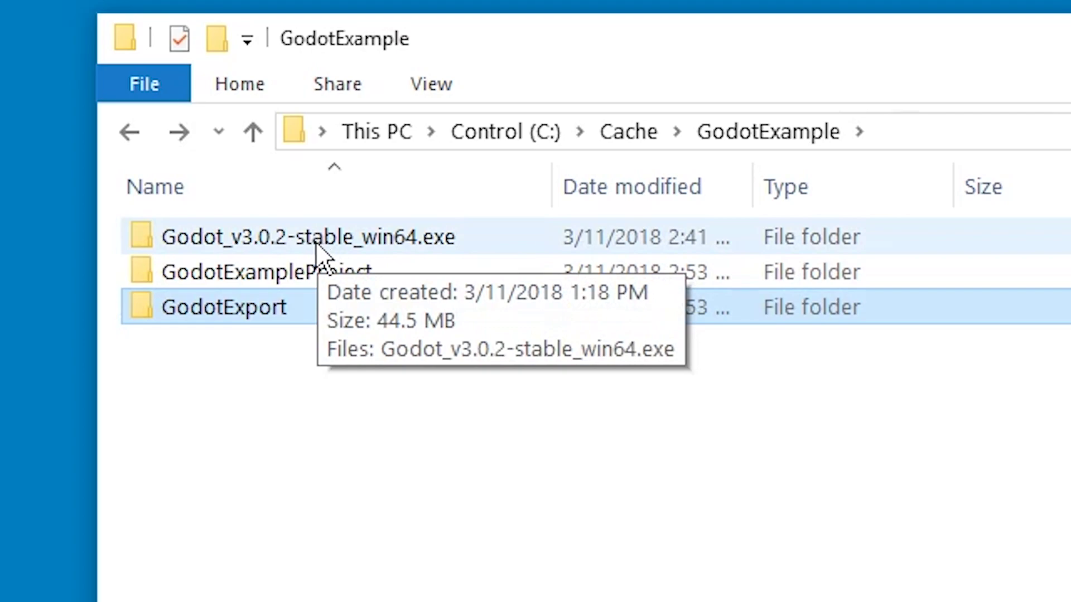
pyautogui.doubleClick(321, 246)
# Launch Godot and decline the Project Manager's offer of Asset Library example projects
pyautogui.doubleClick(274, 230)
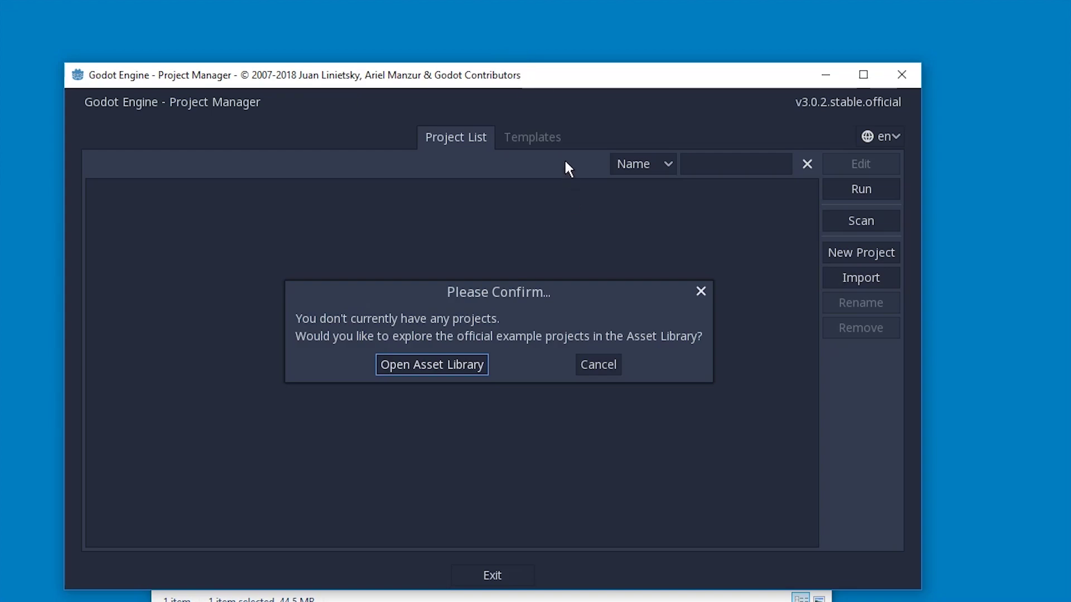
pyautogui.moveTo(576, 77); pyautogui.dragTo(619, 64)
pyautogui.click(740, 271)
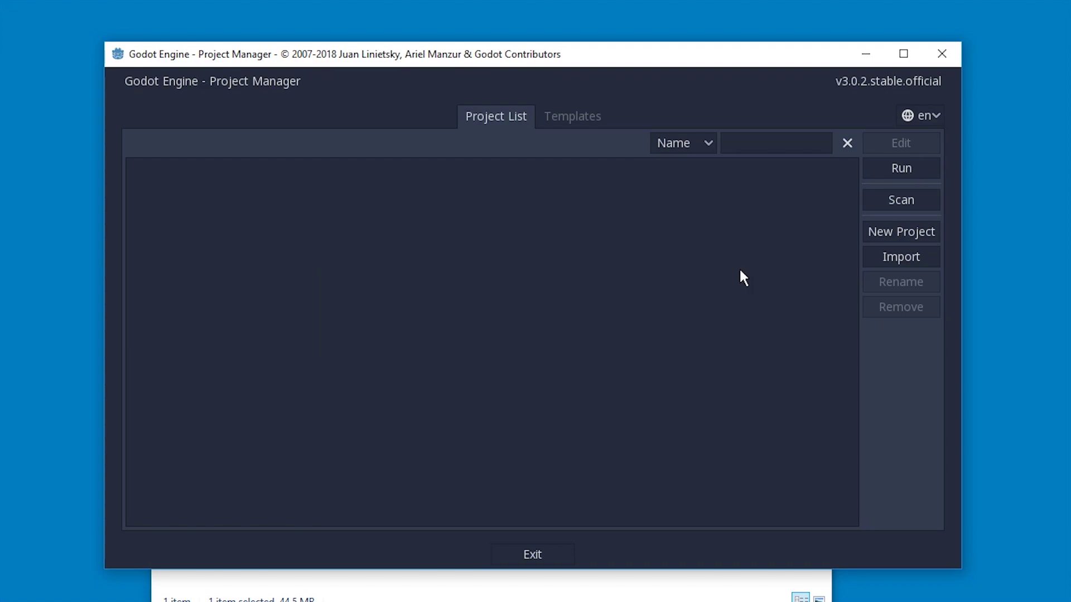
# Create a new project named GodotTest in the GodotExampleProject folder and open it for editing
pyautogui.click(890, 230)
pyautogui.click(533, 170)
pyautogui.hotkey('ctrl', 'c')
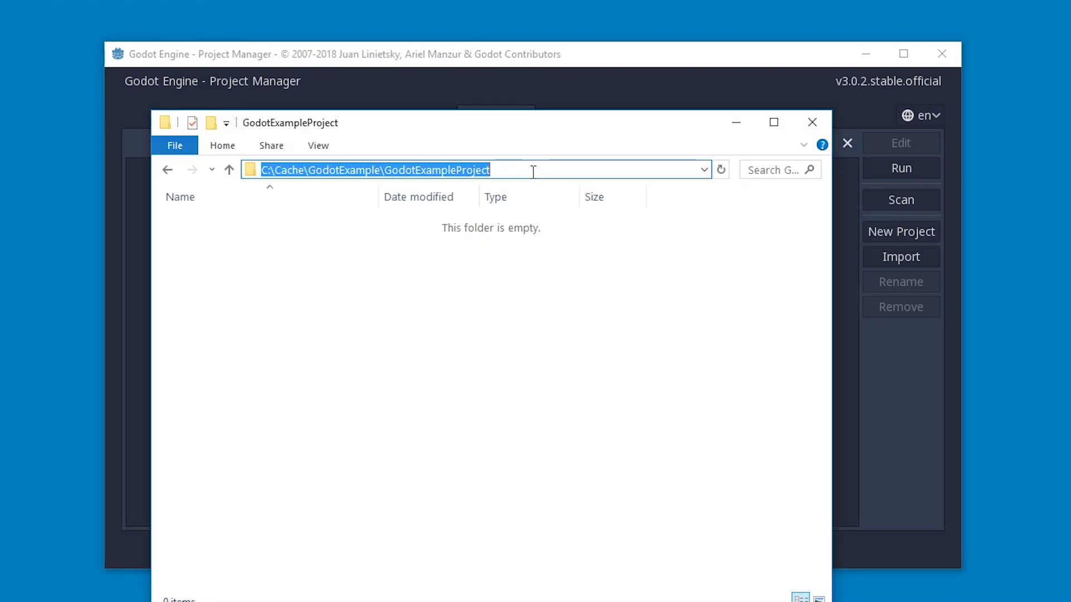
pyautogui.click(572, 68)
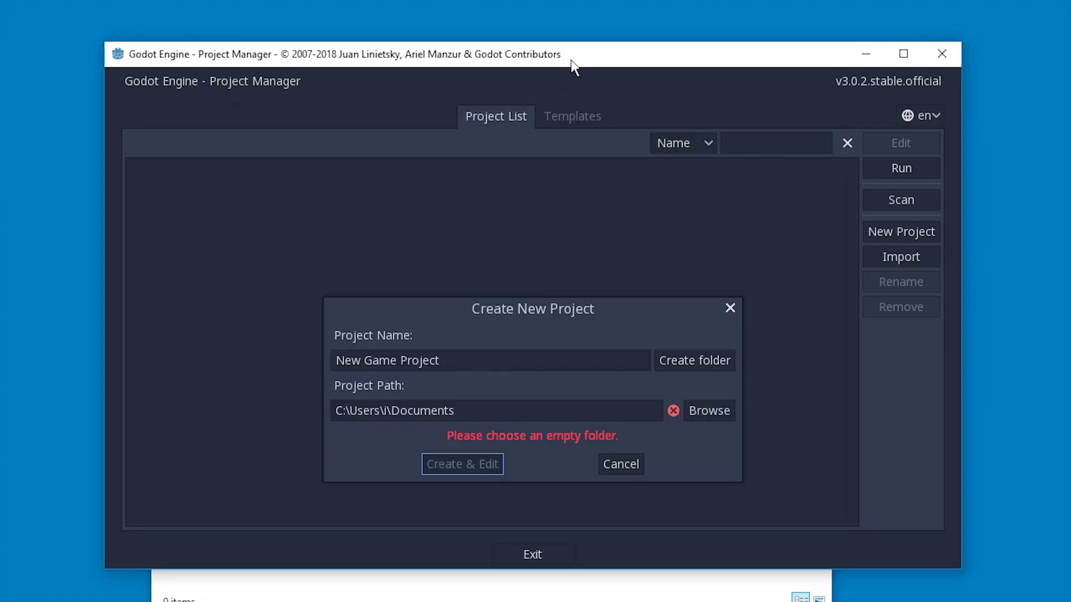
pyautogui.hotkey('ctrl', 'v')
pyautogui.hotkey('ctrl', 'a')
pyautogui.click(494, 363)
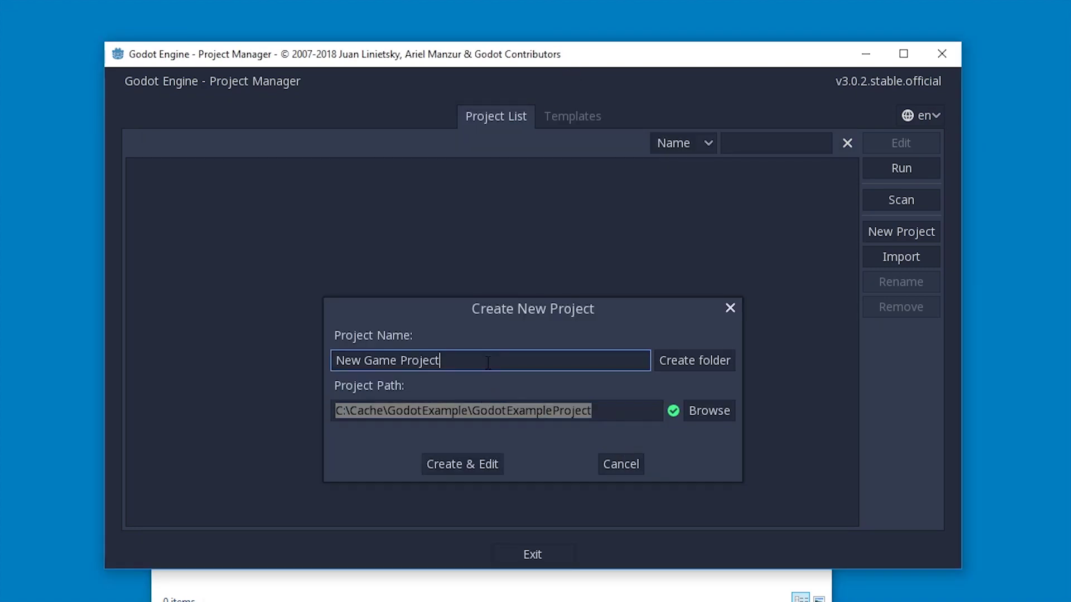
pyautogui.hotkey('ctrl', 'a')
pyautogui.write('GodotTest')
pyautogui.click(471, 457)
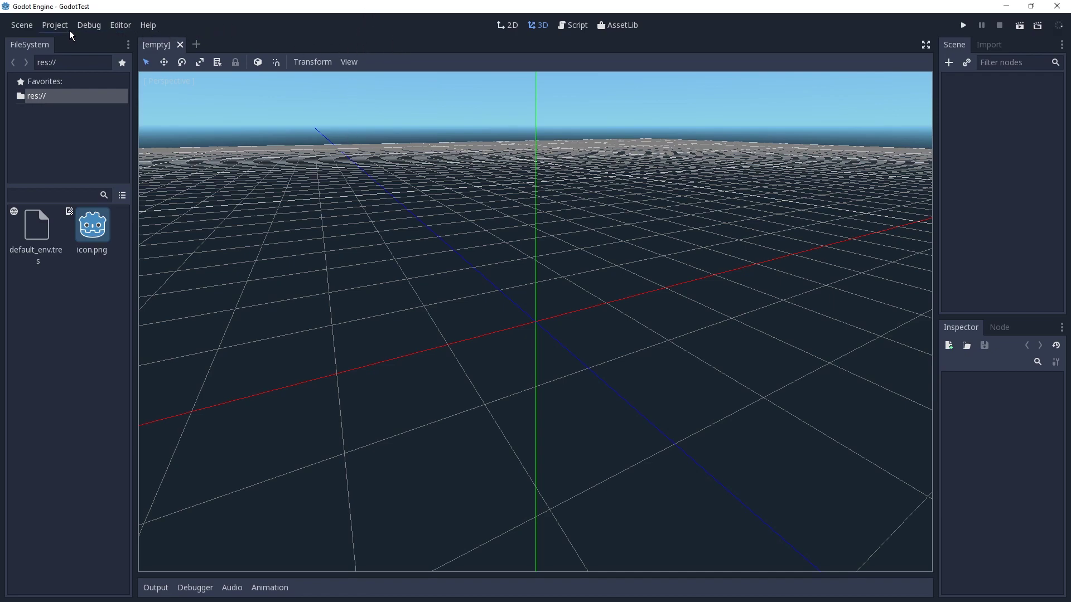
# Open Project > Export and list the target platforms for a new preset
pyautogui.click(55, 28)
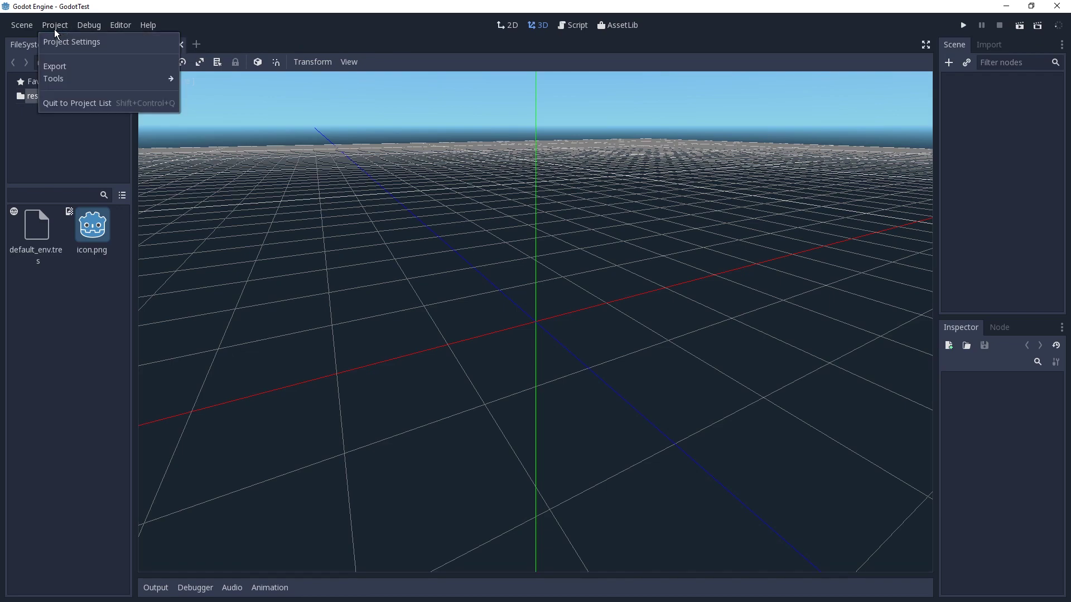
pyautogui.click(78, 69)
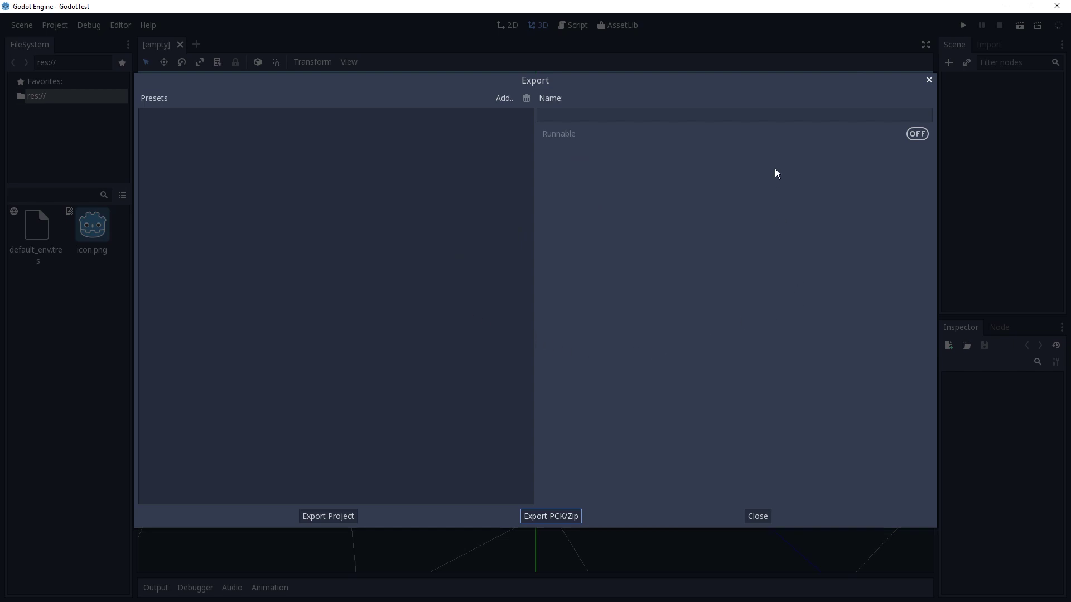
pyautogui.click(502, 101)
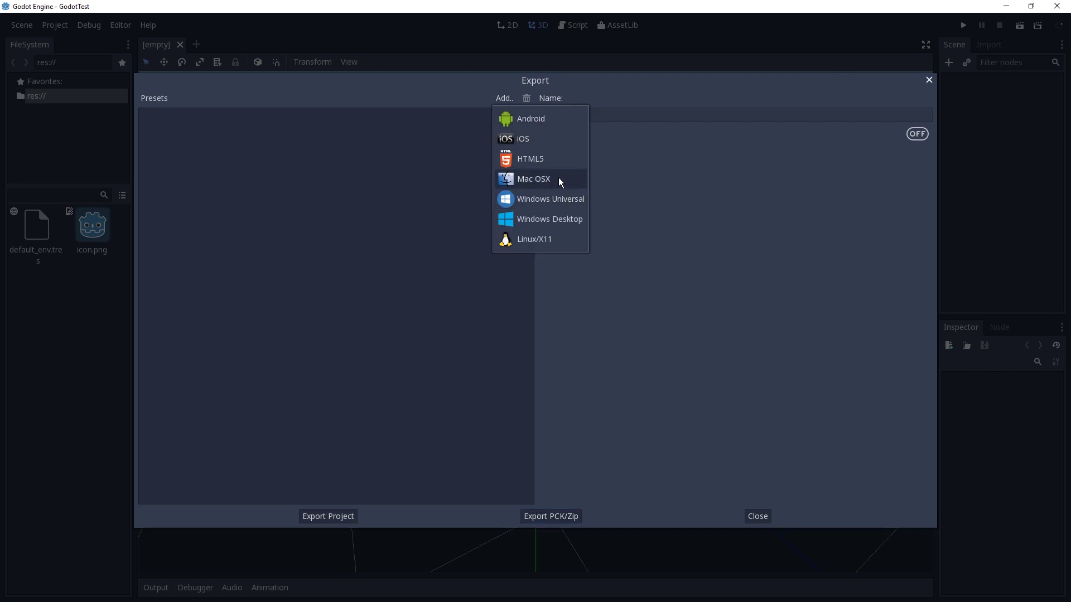
# Add a Windows Desktop preset with 64 Bits enabled, reviewing its Resources export modes
pyautogui.click(557, 219)
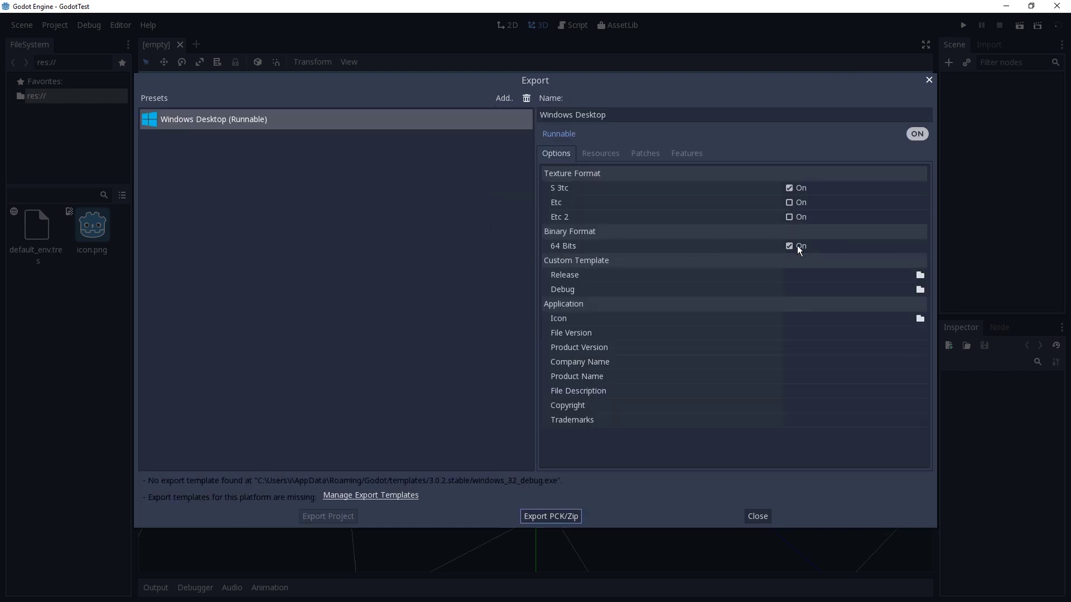
pyautogui.click(789, 245)
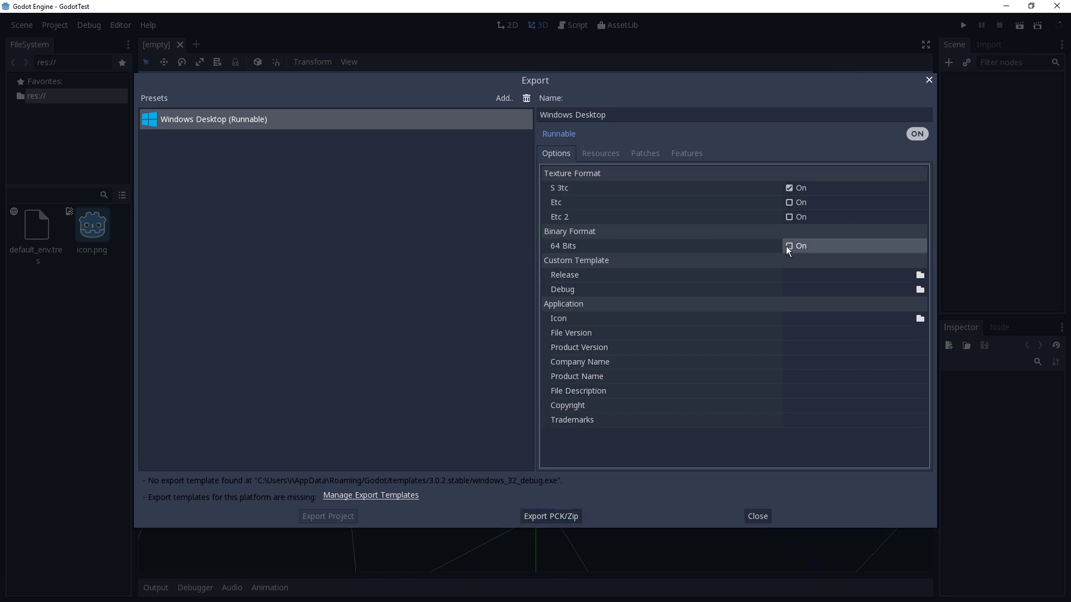
pyautogui.click(835, 245)
pyautogui.moveTo(611, 114); pyautogui.dragTo(526, 115)
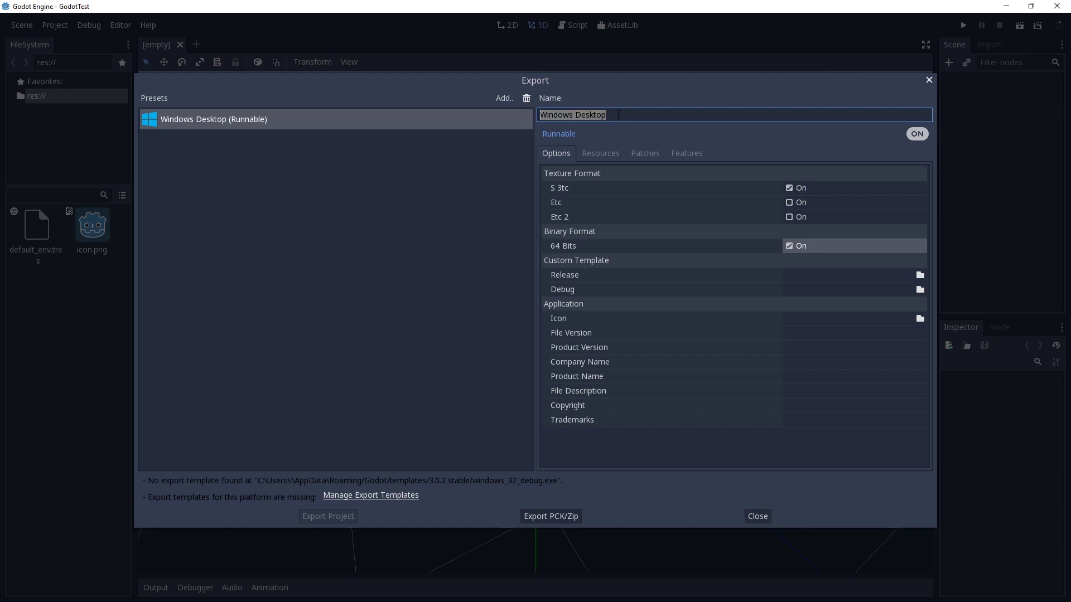
pyautogui.click(600, 153)
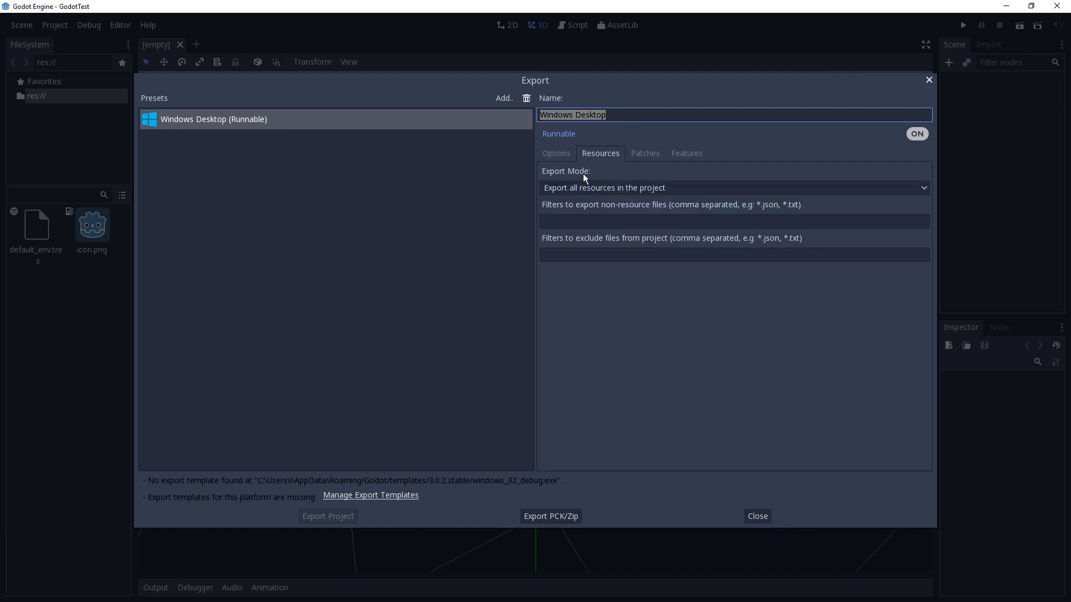
pyautogui.click(659, 189)
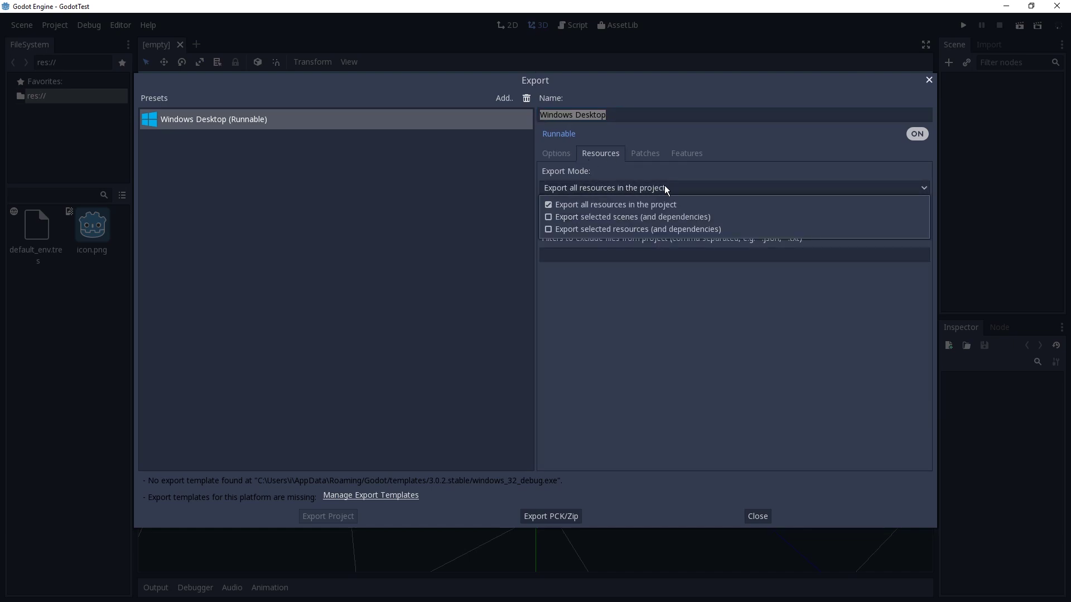
pyautogui.click(641, 206)
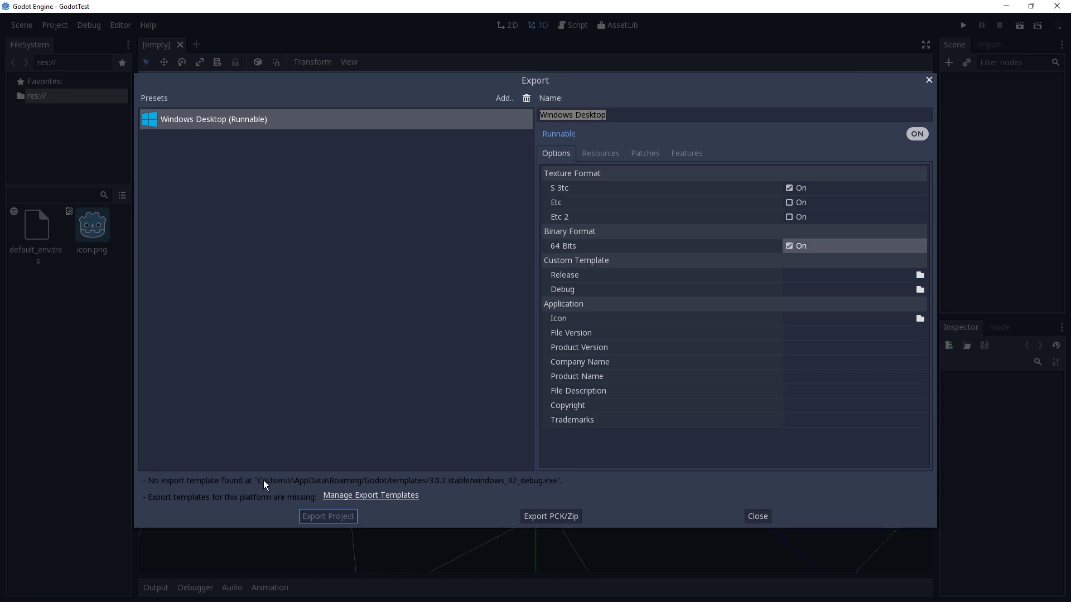
# Download export templates from the Official 3.0.2-stable mirror via Editor > Manage Export Templates
pyautogui.click(369, 496)
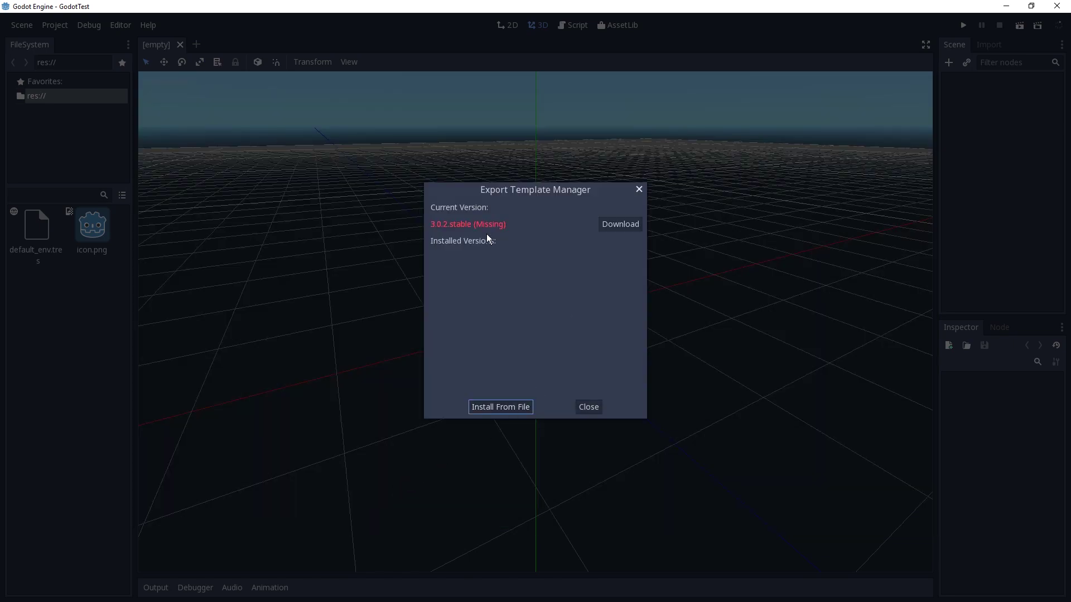
pyautogui.click(639, 190)
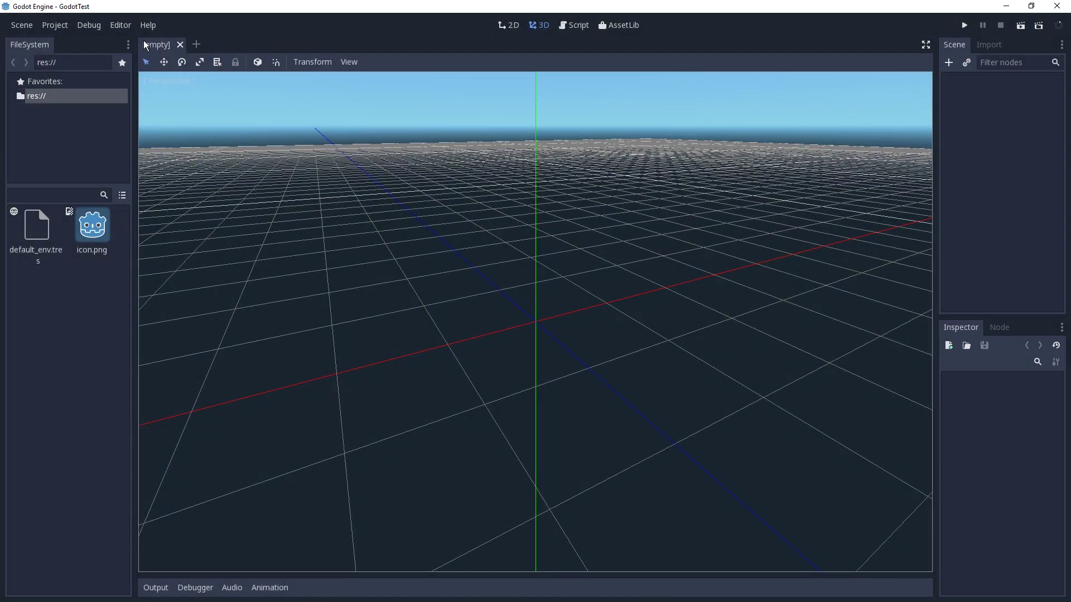
pyautogui.click(120, 25)
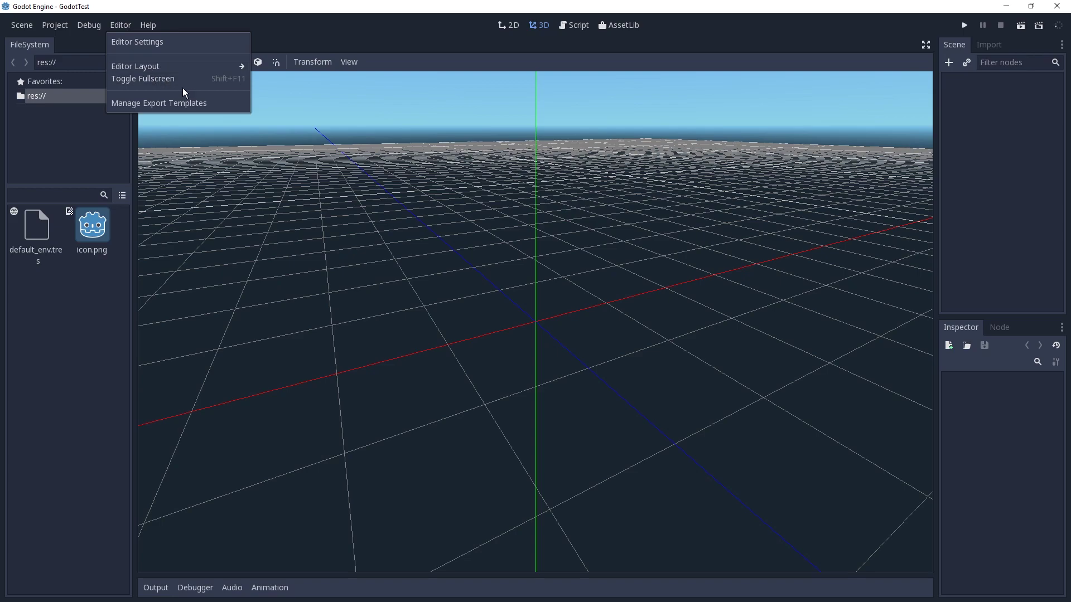
pyautogui.click(179, 104)
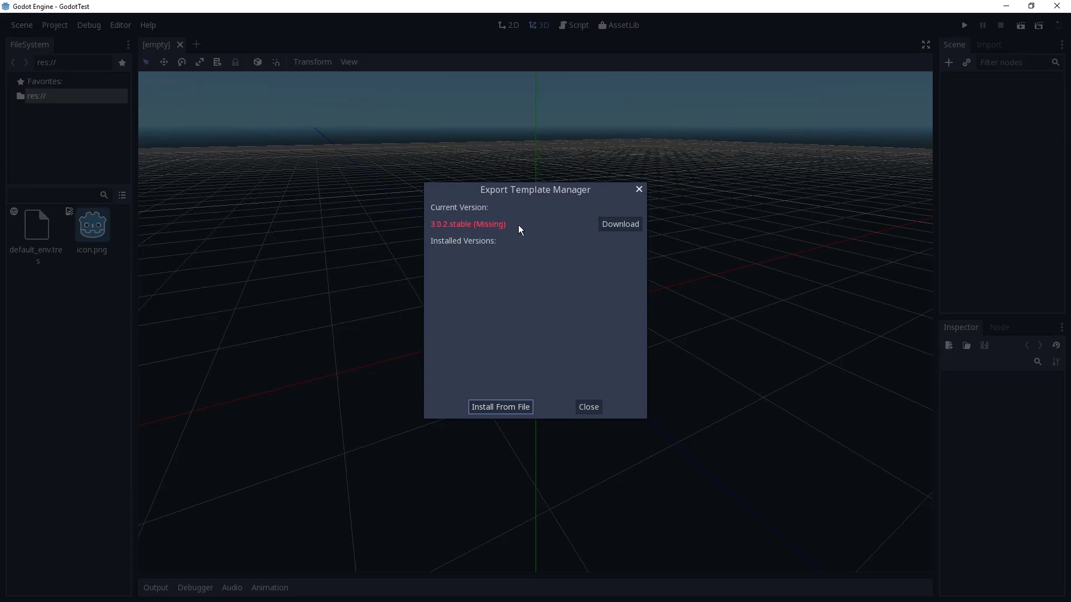
pyautogui.click(625, 226)
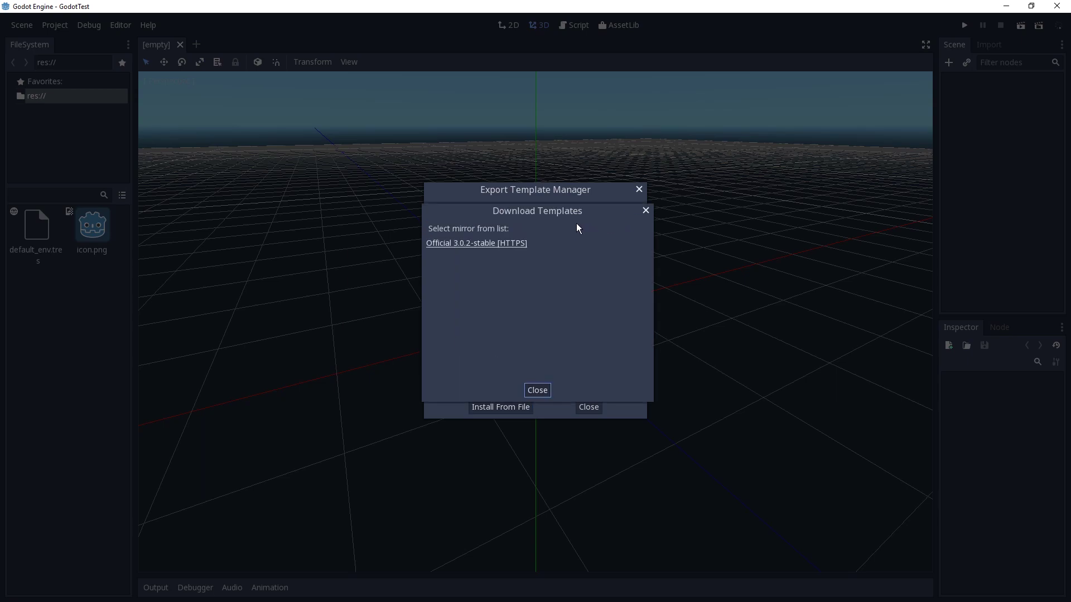
pyautogui.click(452, 244)
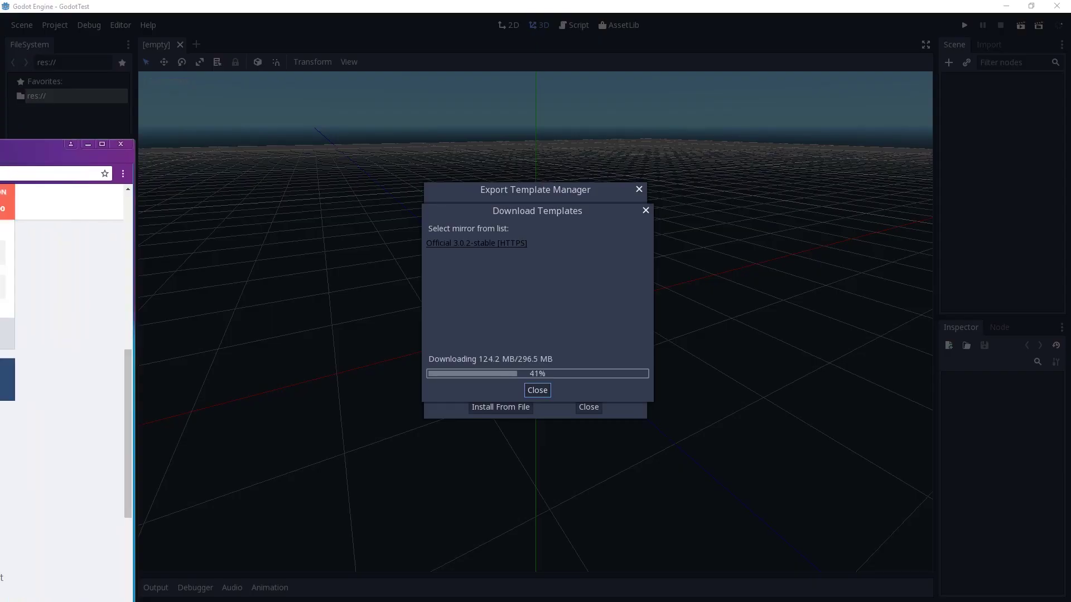
# Start the Export Templates download on godotengine.org/download/windows in Chrome, then minimize Chrome
pyautogui.moveTo(0, 146); pyautogui.dragTo(448, 57)
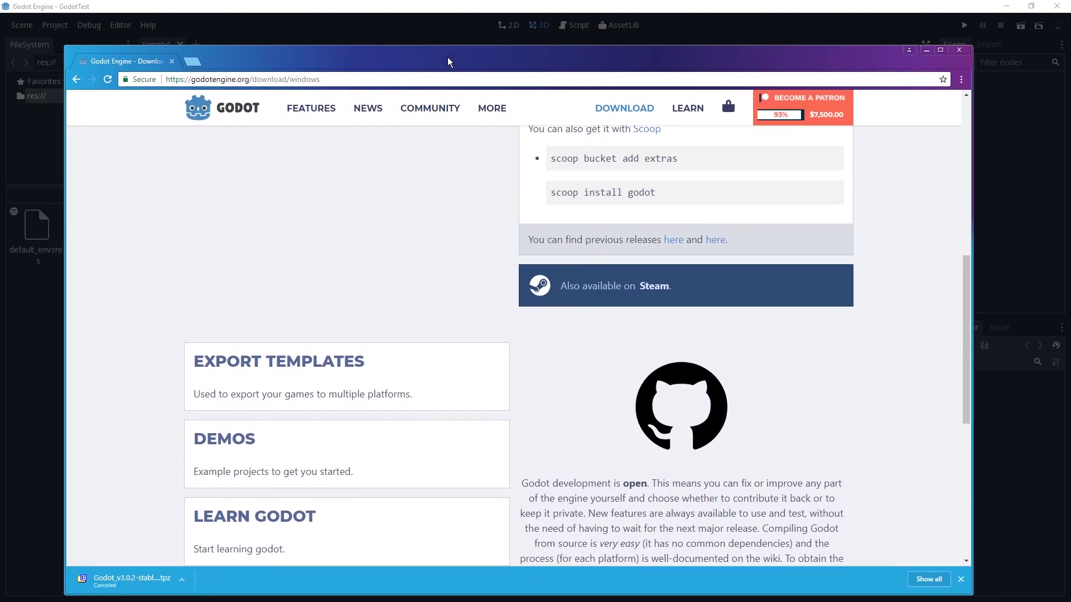
pyautogui.doubleClick(280, 82)
pyautogui.doubleClick(333, 77)
pyautogui.click(336, 219)
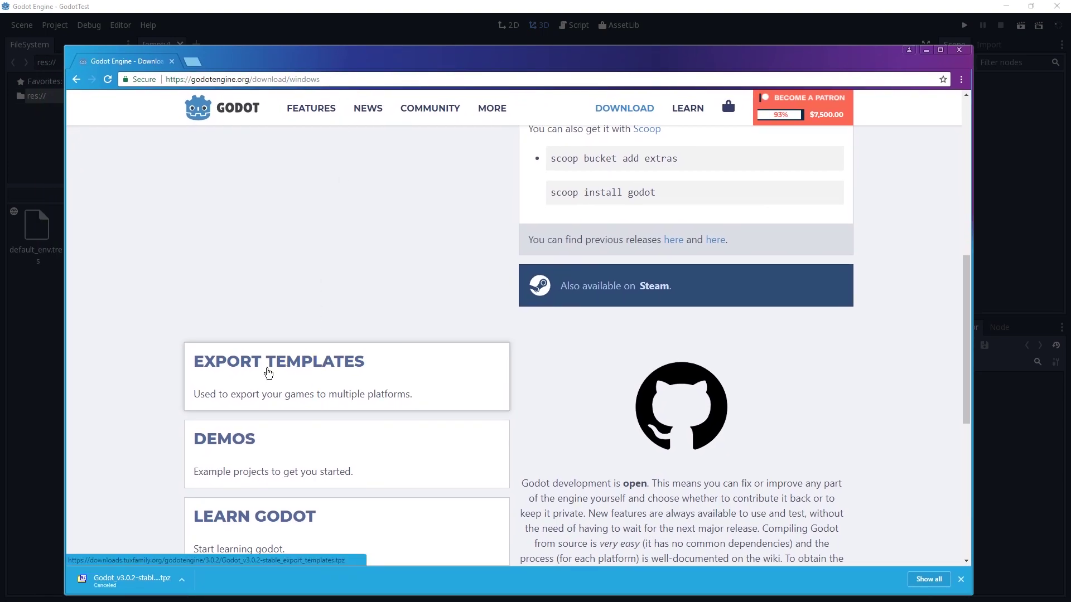
pyautogui.click(306, 373)
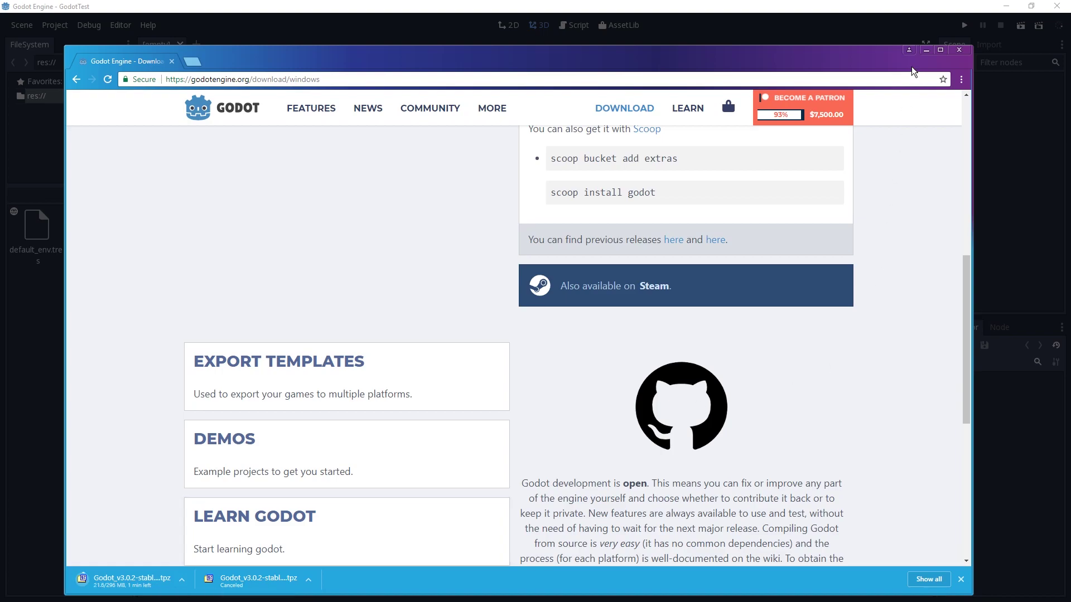
pyautogui.click(926, 51)
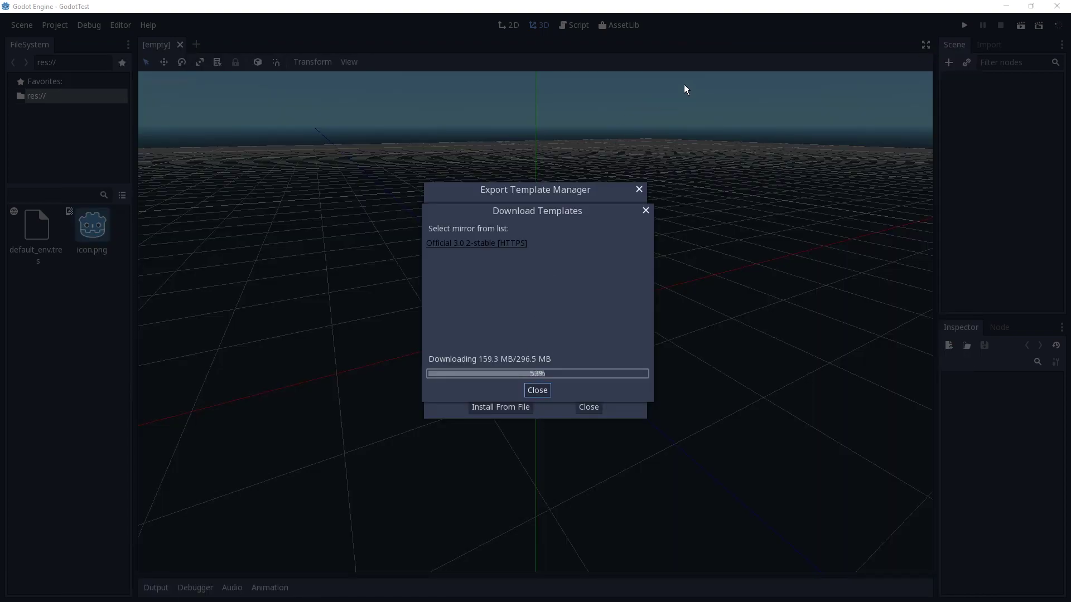
# Cancel the browser download, let the 3.0.2.stable templates install, then close the template manager
pyautogui.moveTo(555, 212); pyautogui.dragTo(781, 157)
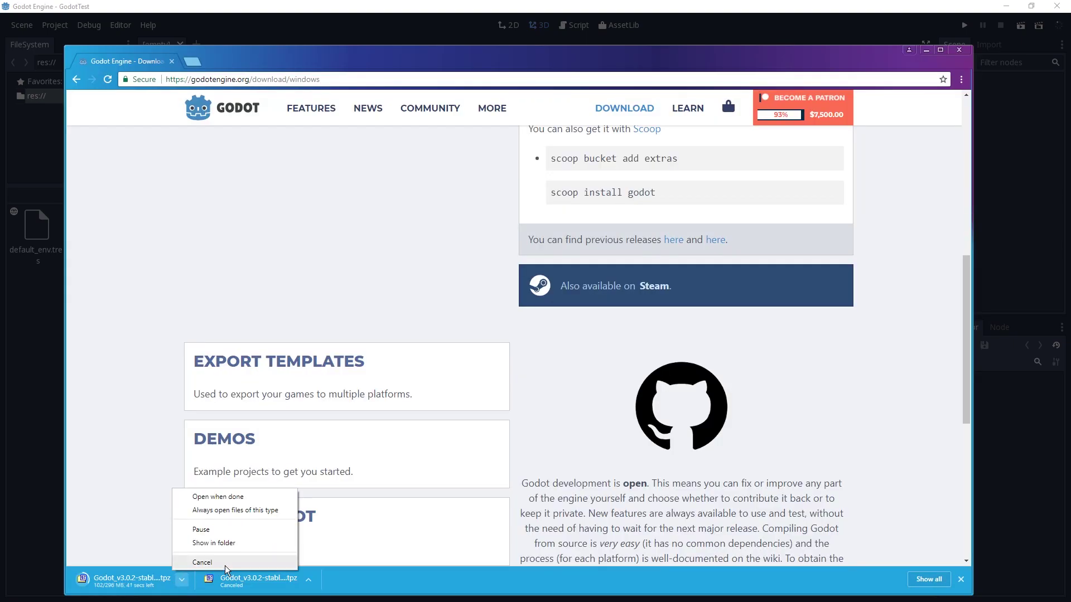
pyautogui.click(168, 564)
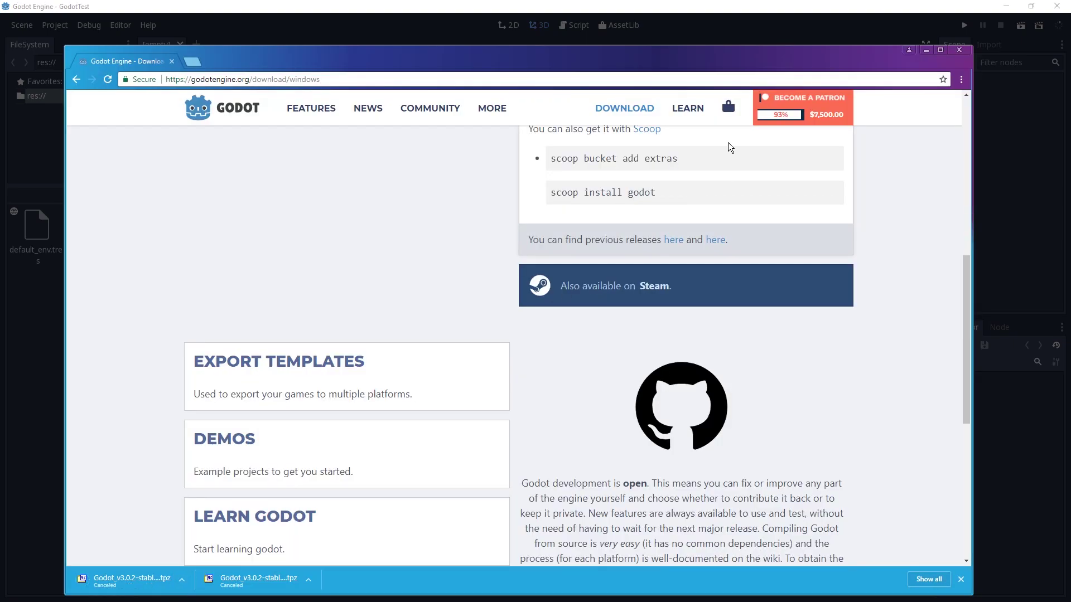
pyautogui.click(959, 50)
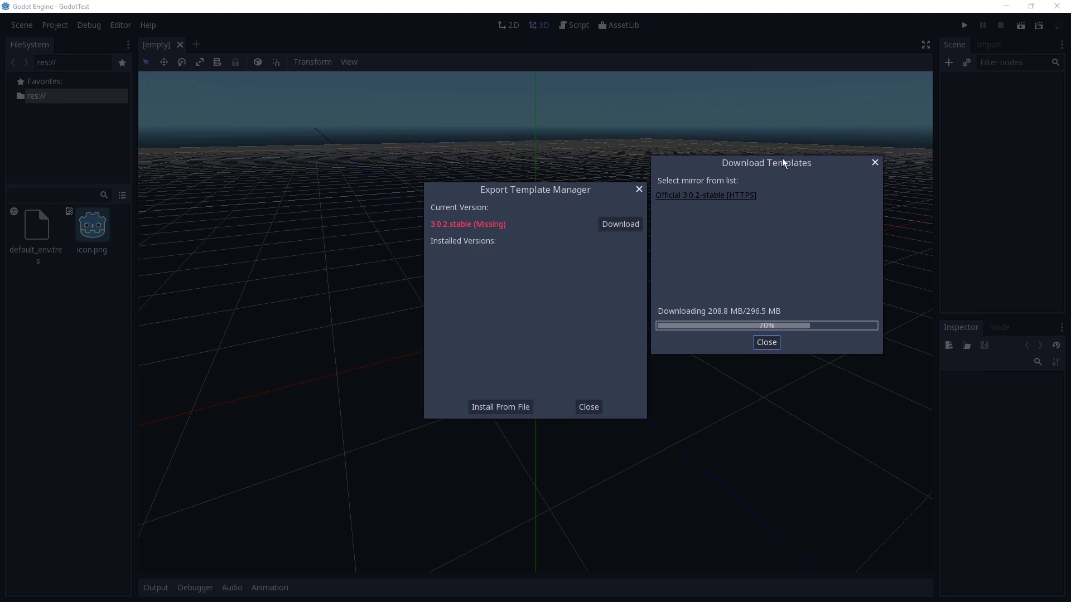
pyautogui.moveTo(782, 158); pyautogui.dragTo(550, 200)
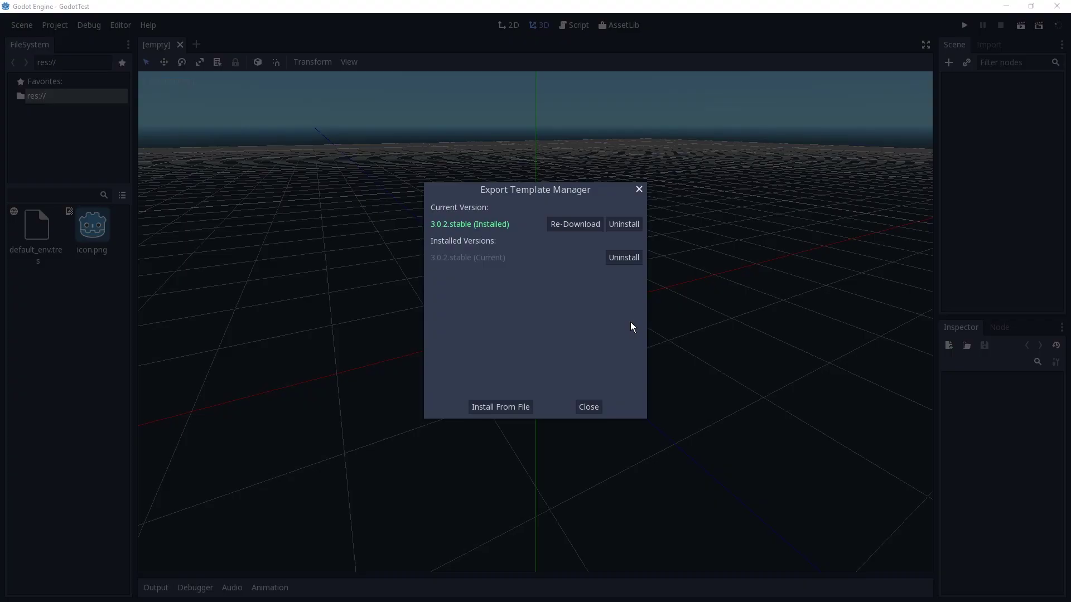
pyautogui.click(588, 408)
# Review the Windows Desktop preset in Project > Export and close the dialog
pyautogui.click(55, 25)
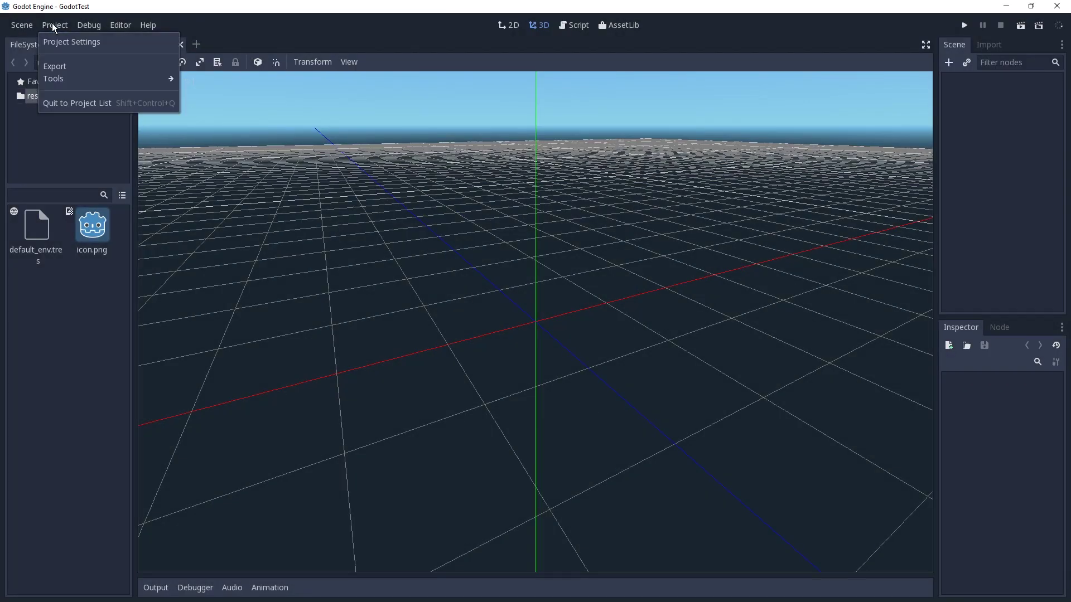
pyautogui.click(92, 66)
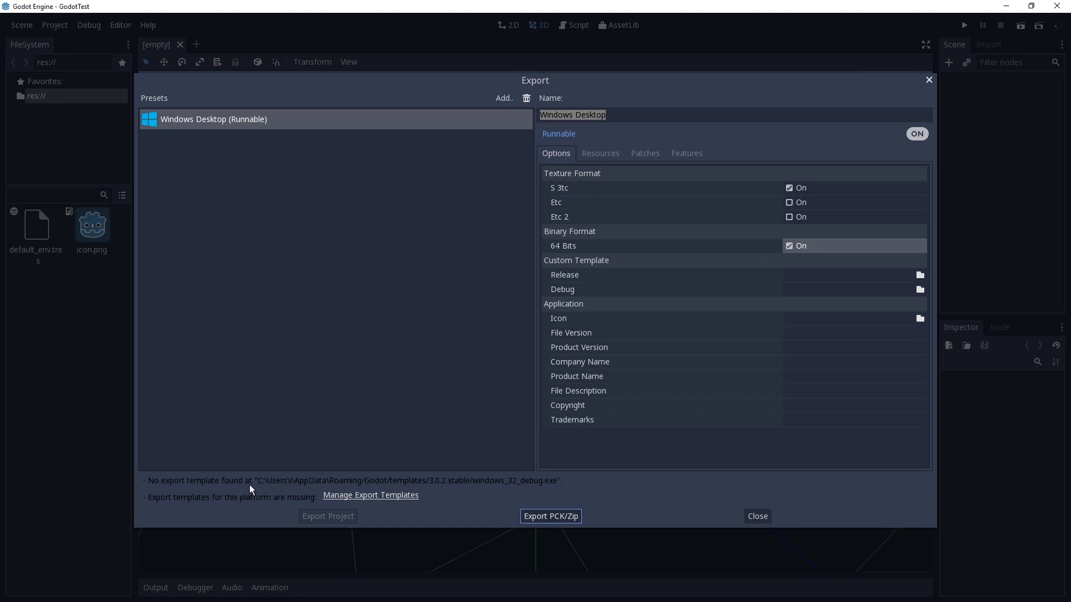
pyautogui.click(753, 517)
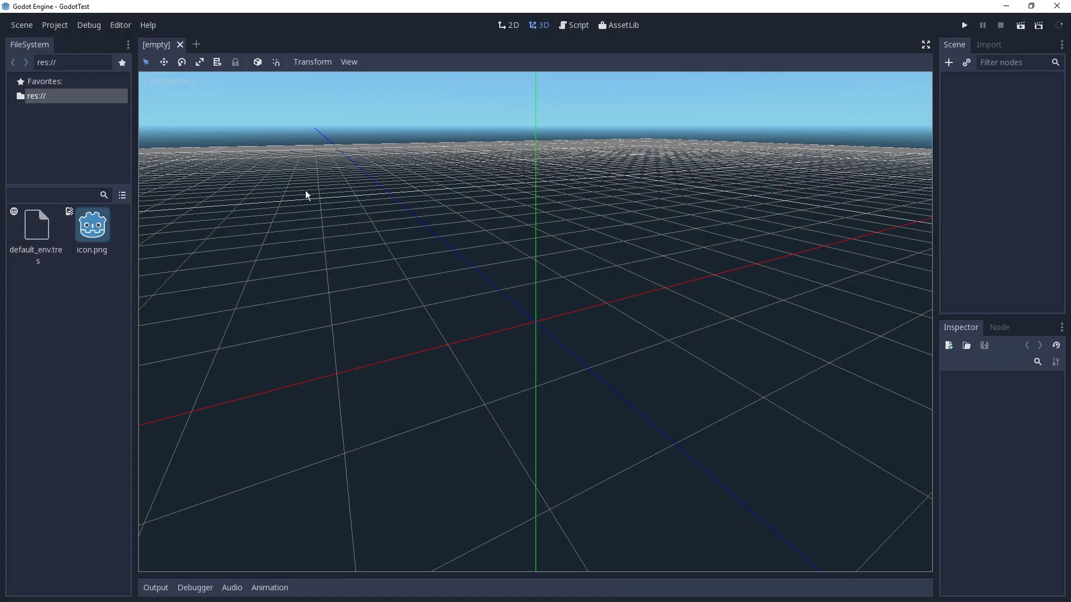
# Try saving the empty scene, dismiss the missing-root alert, and quit the editor
pyautogui.click(31, 28)
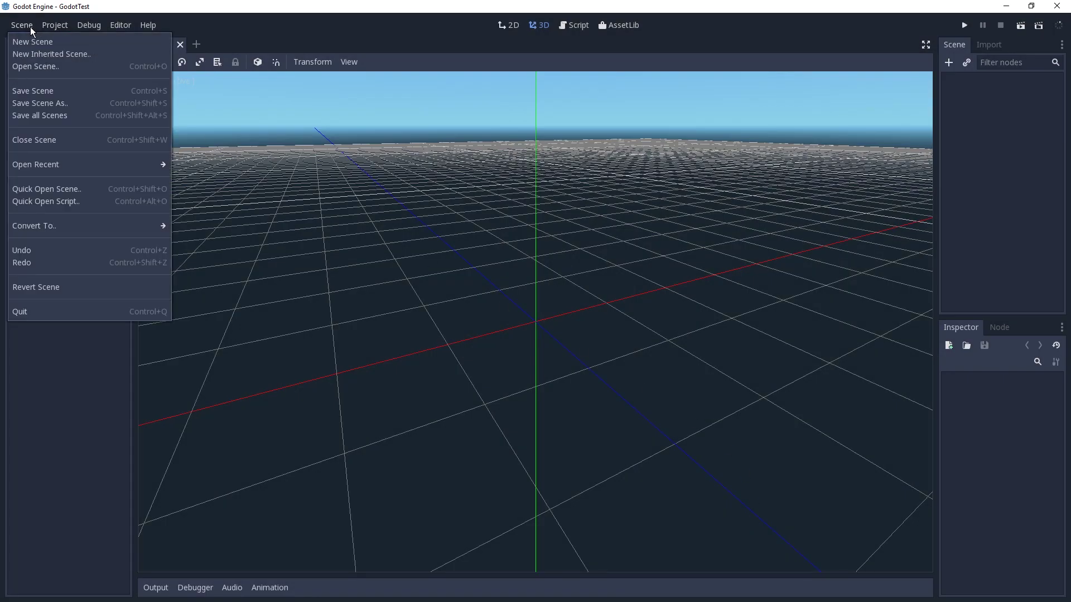
pyautogui.click(51, 92)
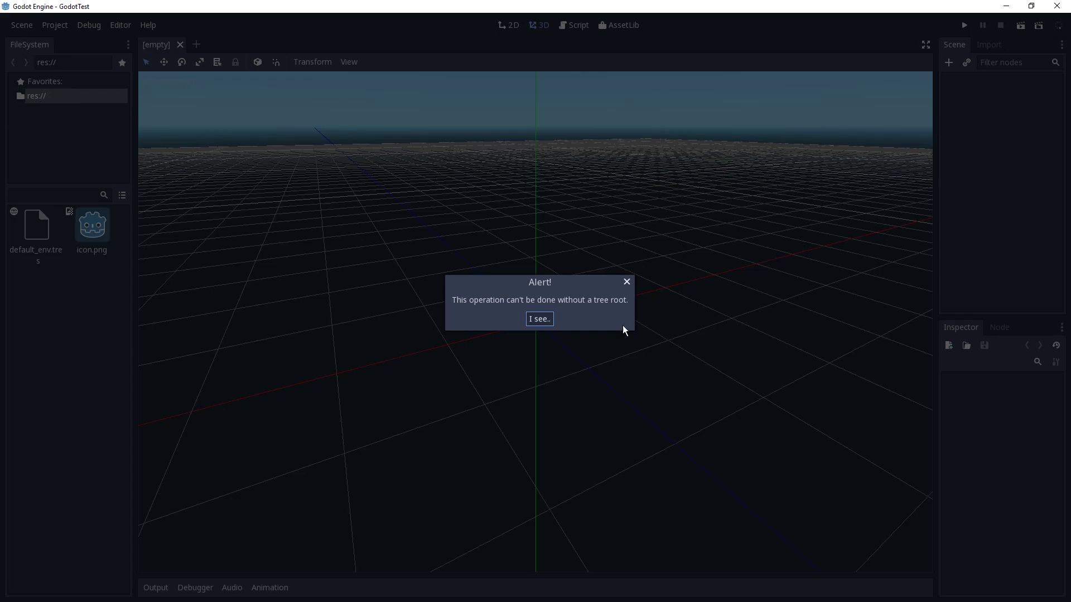
pyautogui.click(540, 320)
pyautogui.click(1057, 6)
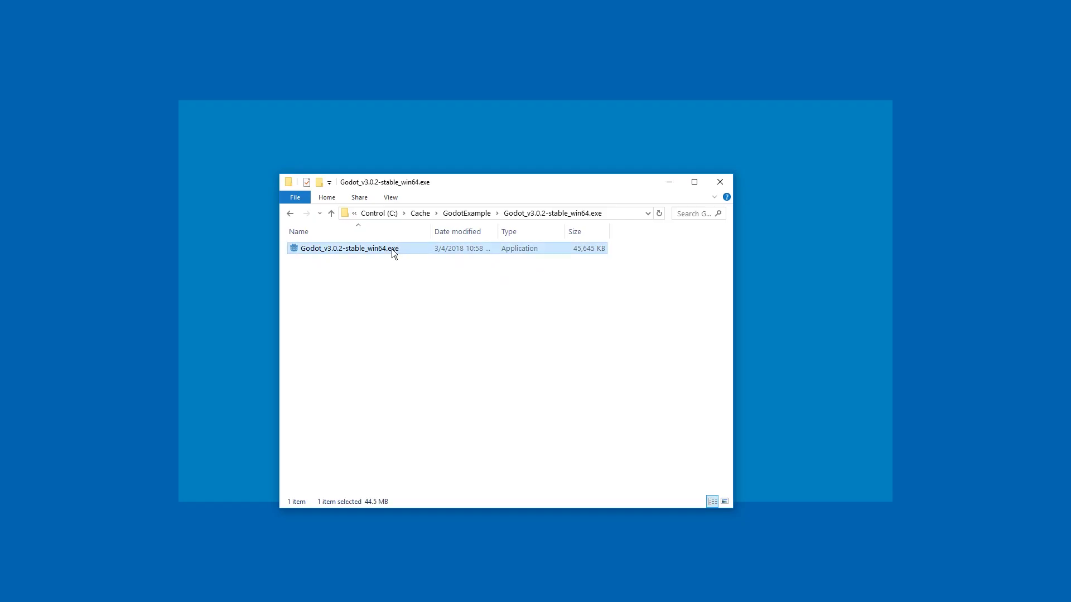
# Relaunch Godot_v3.0.2-stable_win64.exe and open GodotTest from the Project List
pyautogui.doubleClick(391, 249)
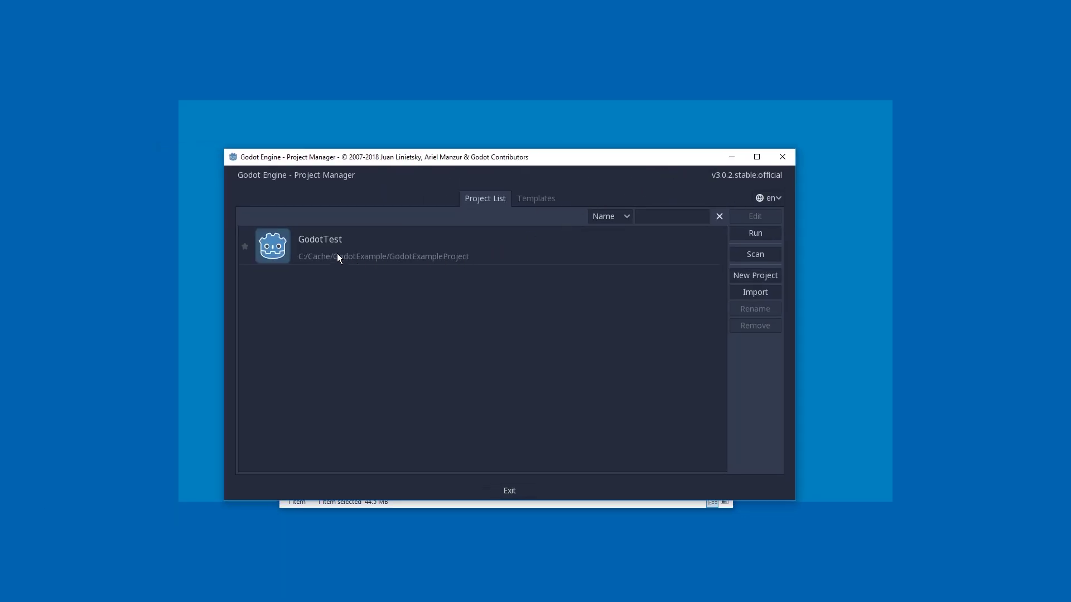
pyautogui.doubleClick(323, 255)
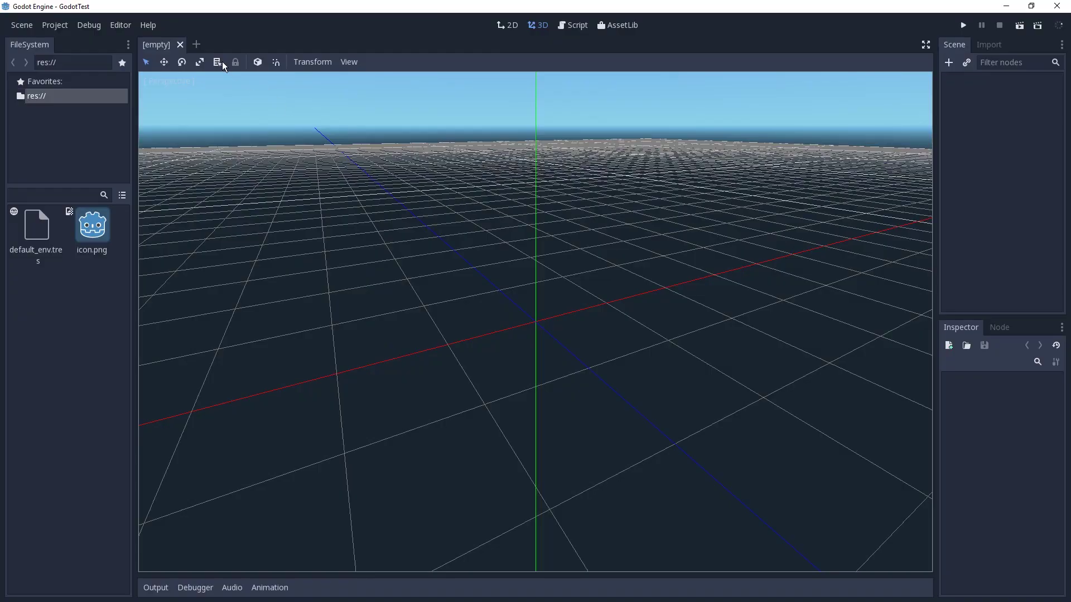
# Export the project using the Windows Desktop (Runnable) preset from Project > Export
pyautogui.click(55, 25)
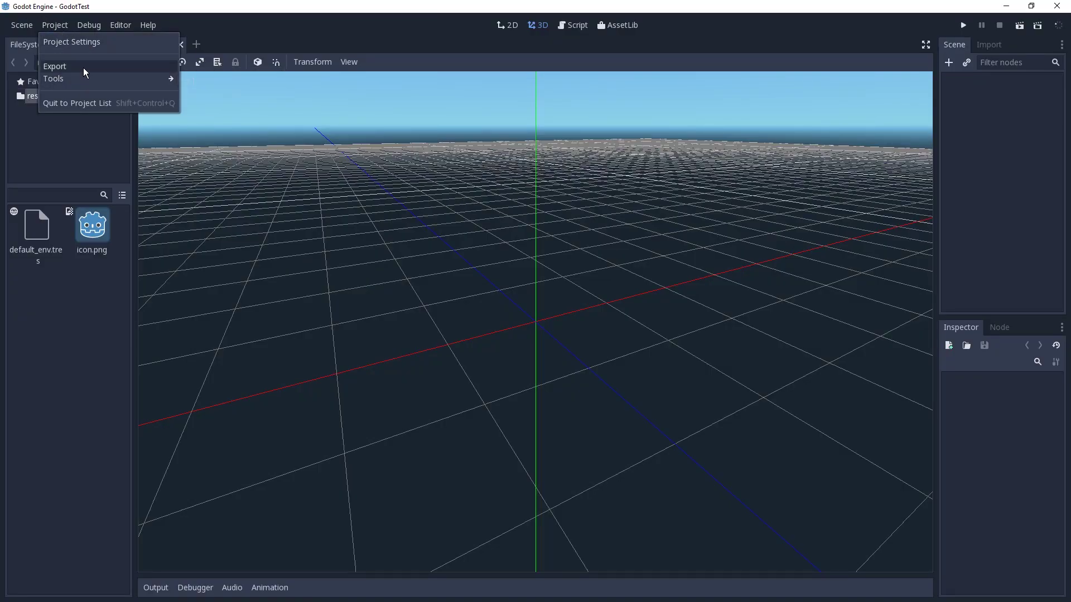
pyautogui.click(83, 68)
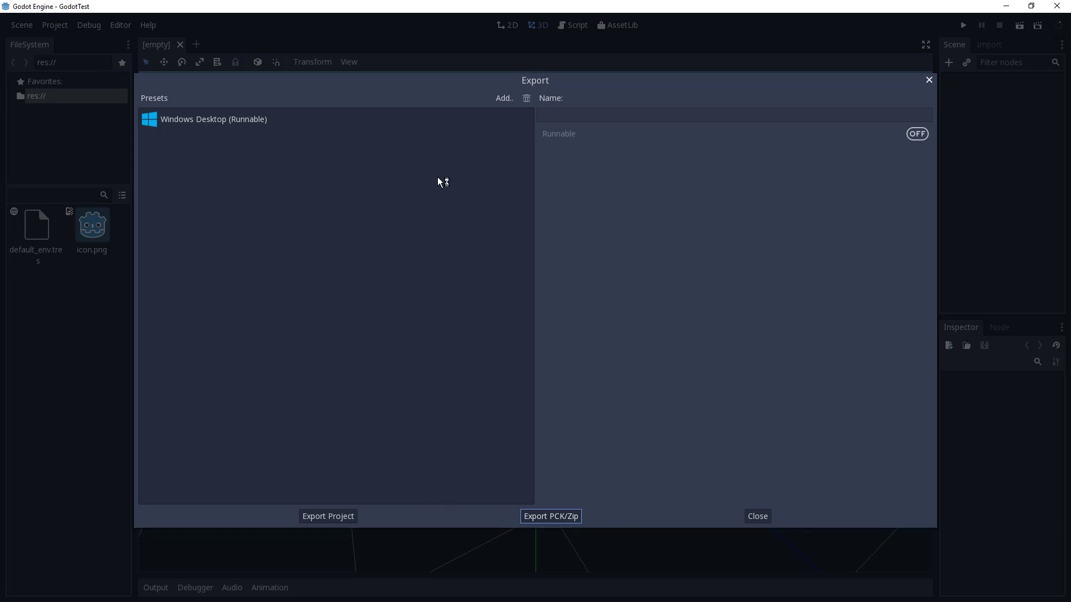
pyautogui.click(386, 124)
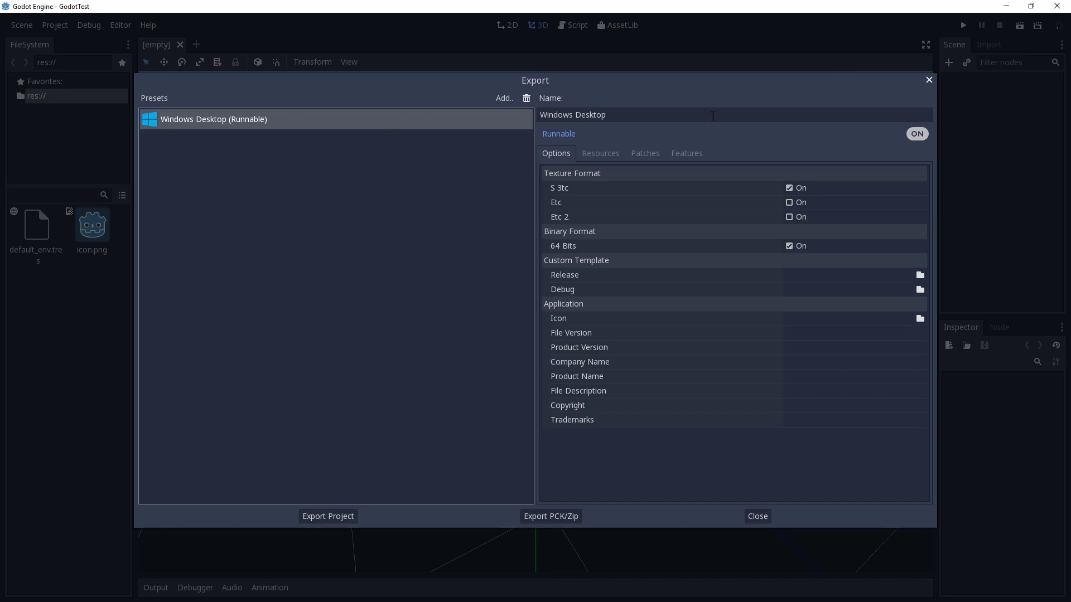
pyautogui.click(344, 517)
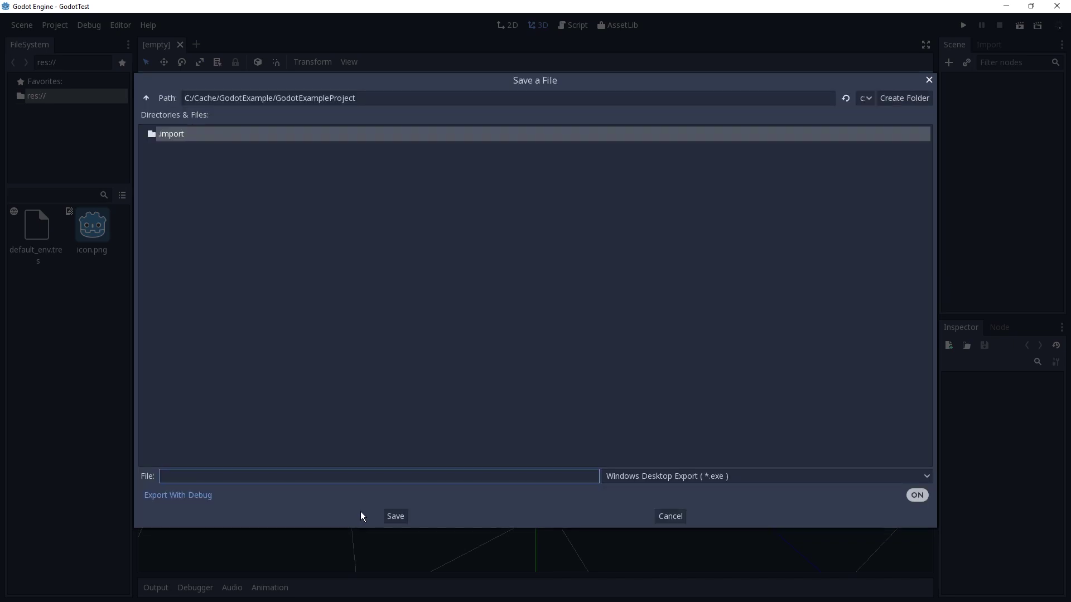
# Save the Windows Desktop export as Test1 in the GodotExport folder beside the project folder
pyautogui.moveTo(357, 98); pyautogui.dragTo(166, 102)
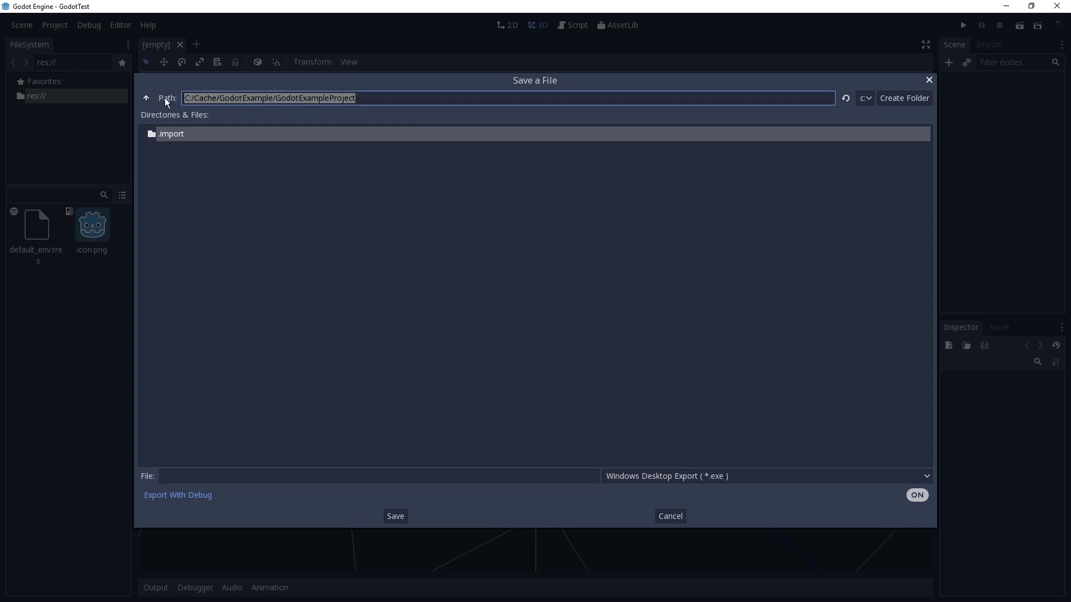
pyautogui.click(366, 98)
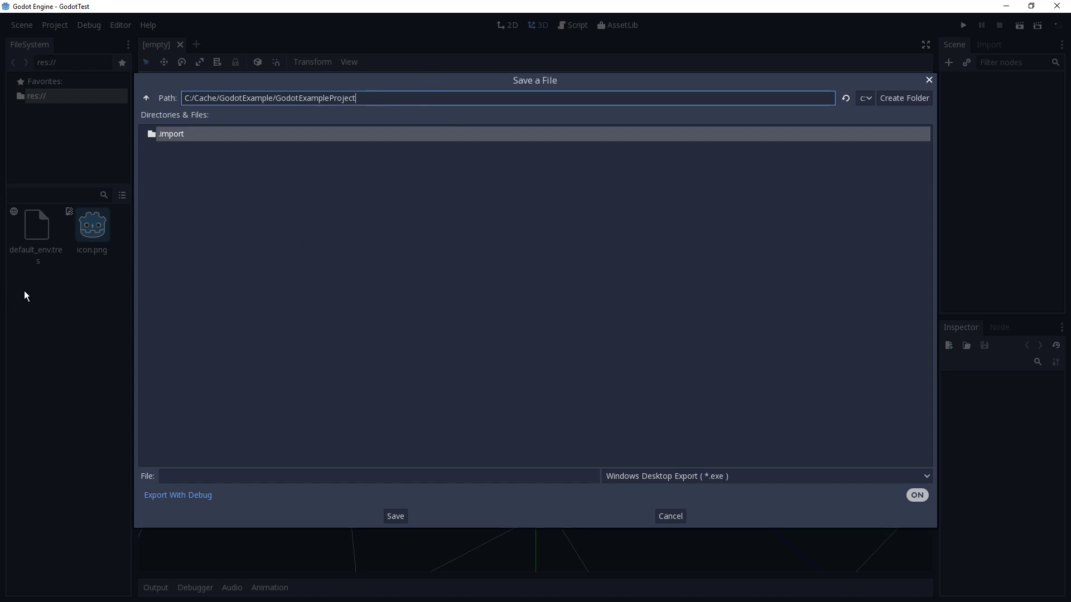
pyautogui.click(146, 99)
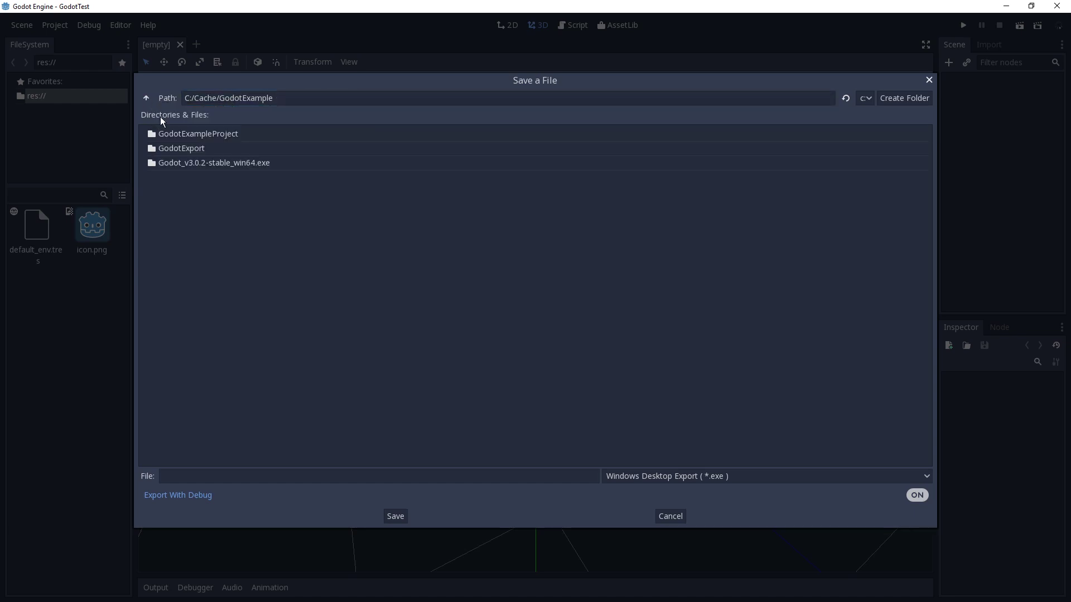
pyautogui.doubleClick(170, 148)
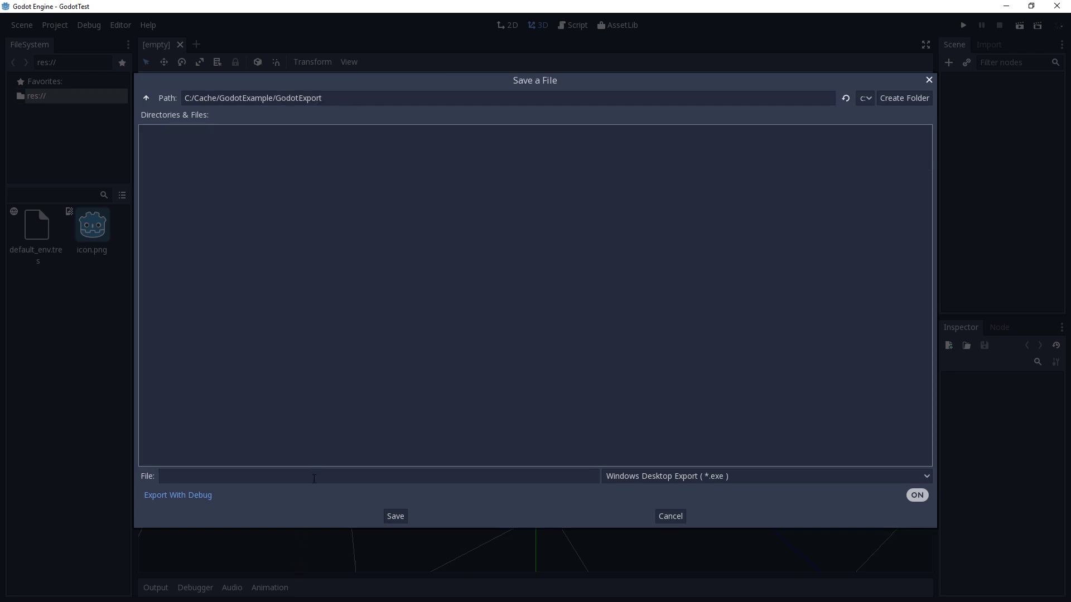
pyautogui.click(776, 477)
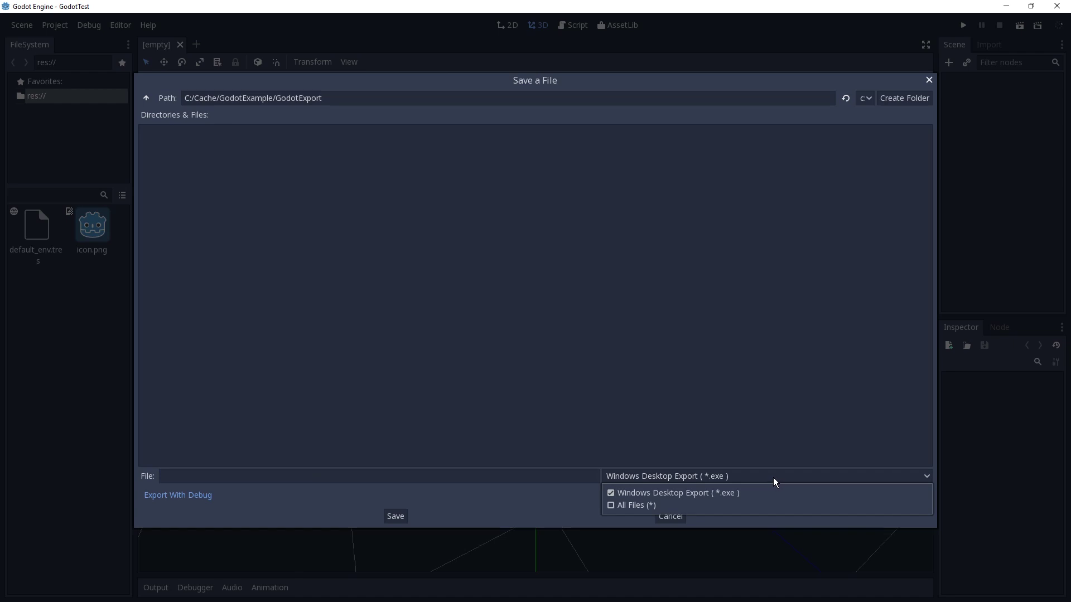
pyautogui.click(773, 477)
pyautogui.click(551, 476)
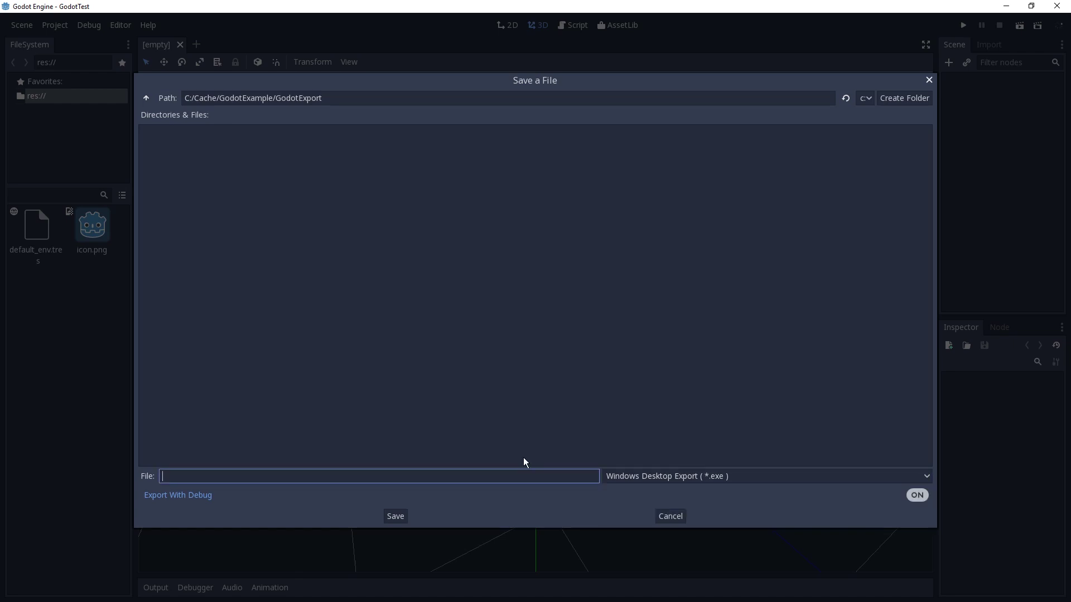
pyautogui.write('Test1')
pyautogui.click(389, 517)
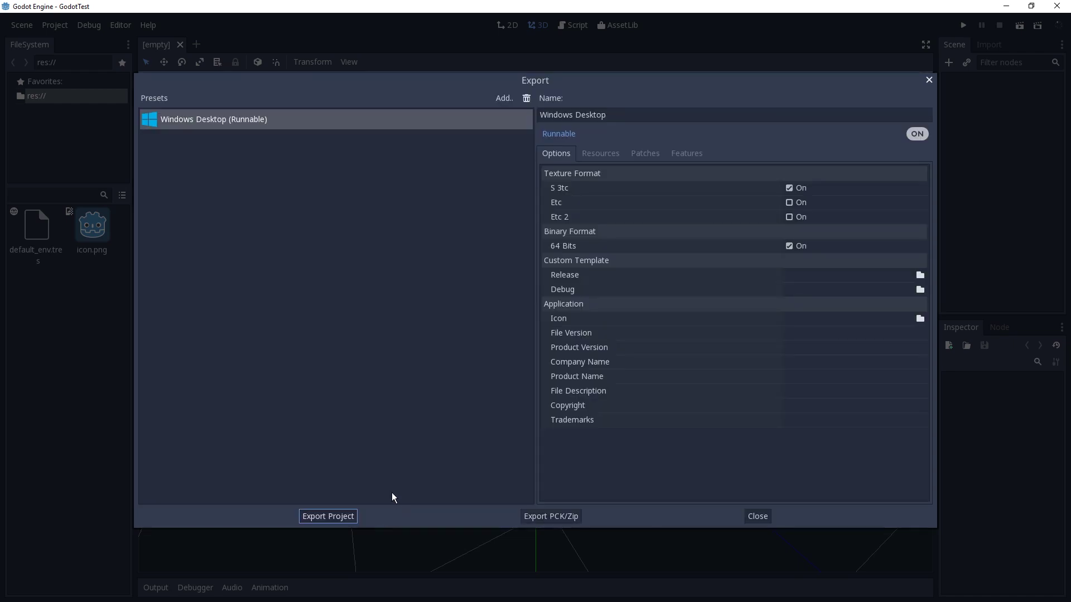
# Open GodotExport in File Explorer and check Test1.exe (26,862 KB) and Test1.pck (9 KB)
pyautogui.hotkey('alt', 'Tab')
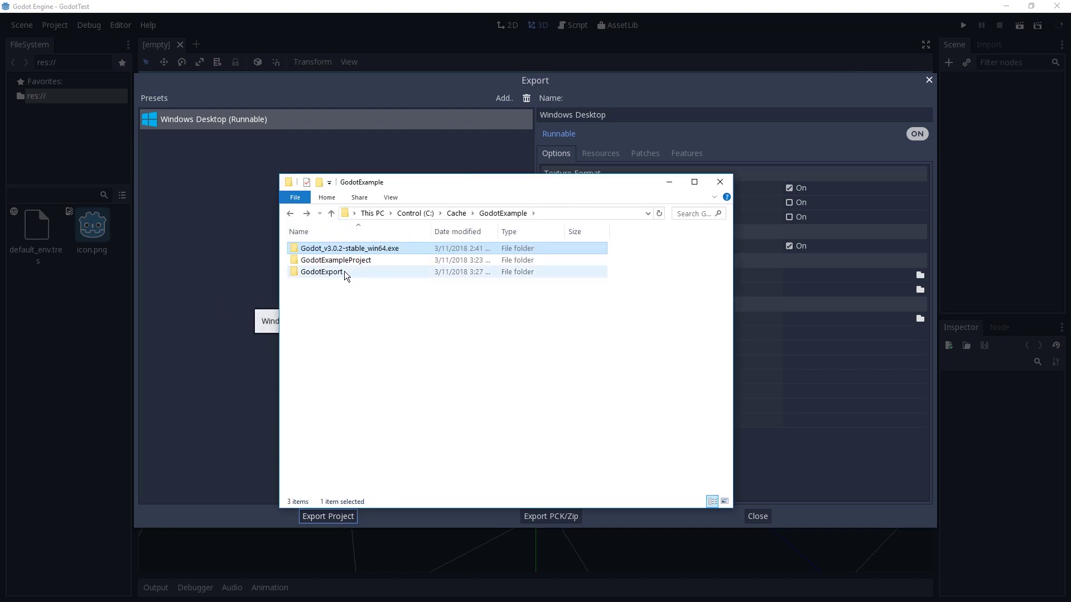
pyautogui.doubleClick(343, 271)
pyautogui.moveTo(340, 307); pyautogui.dragTo(310, 205)
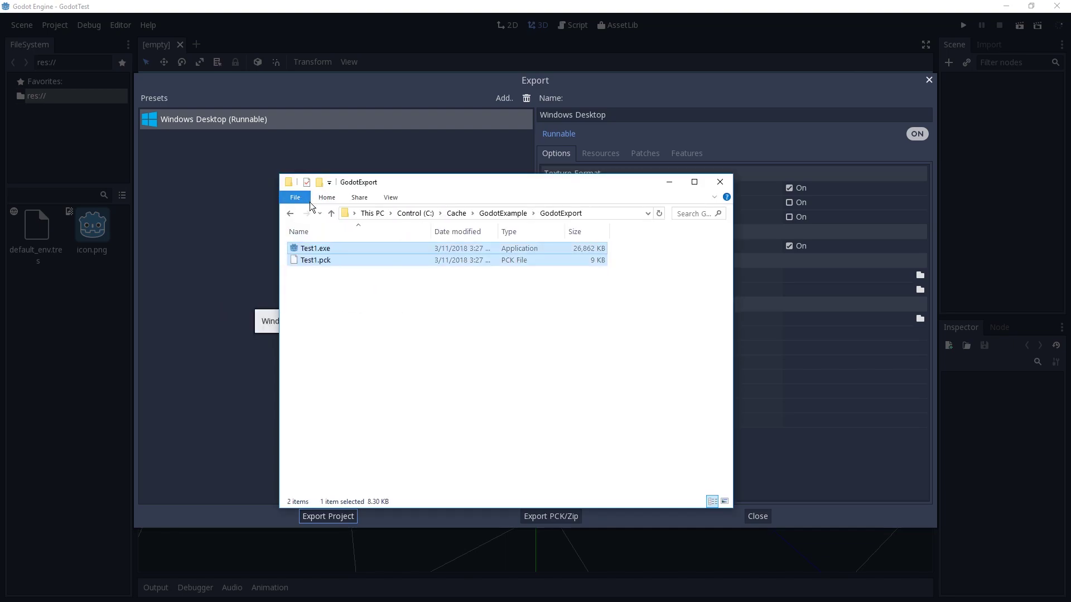
pyautogui.click(526, 370)
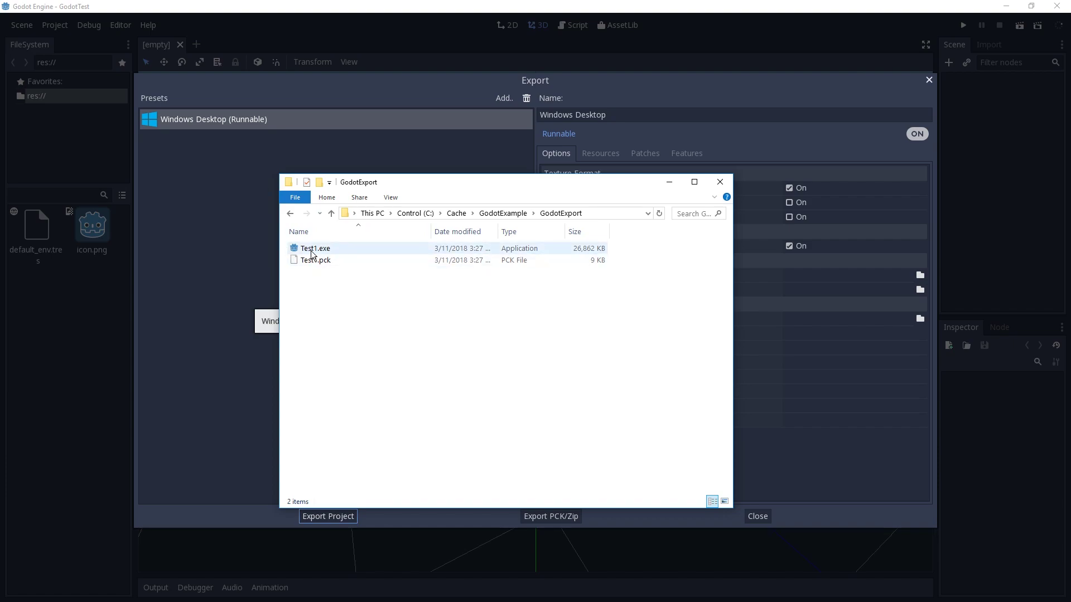
pyautogui.click(332, 250)
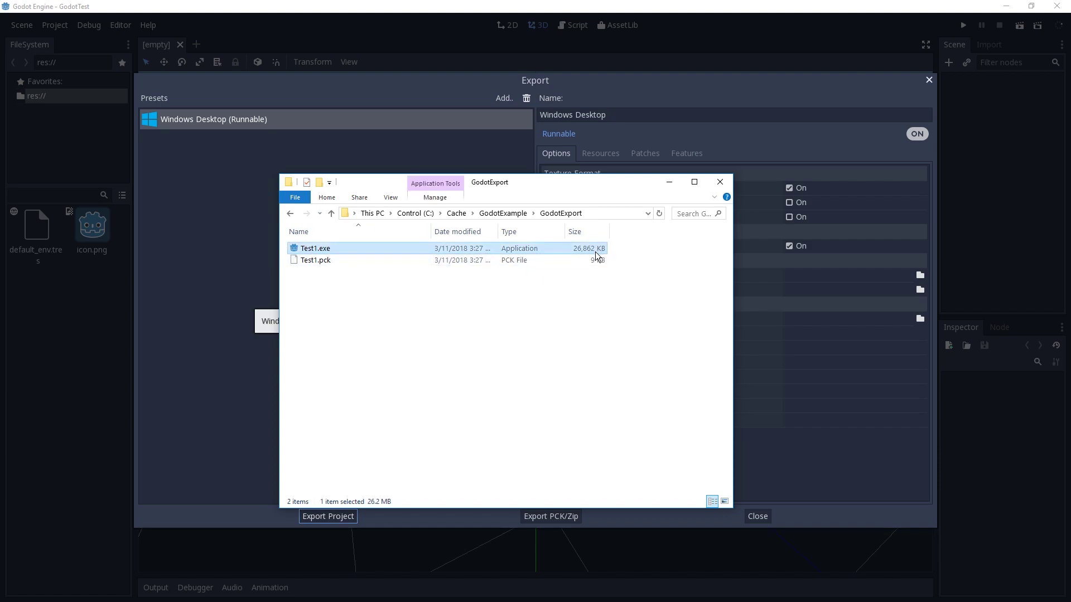
pyautogui.click(322, 263)
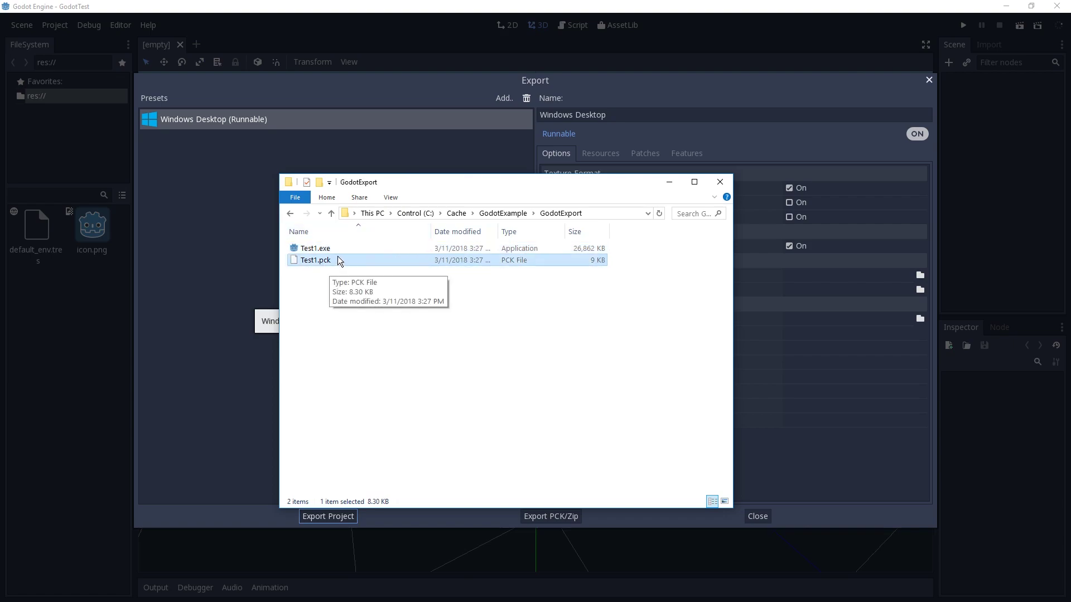
pyautogui.click(340, 252)
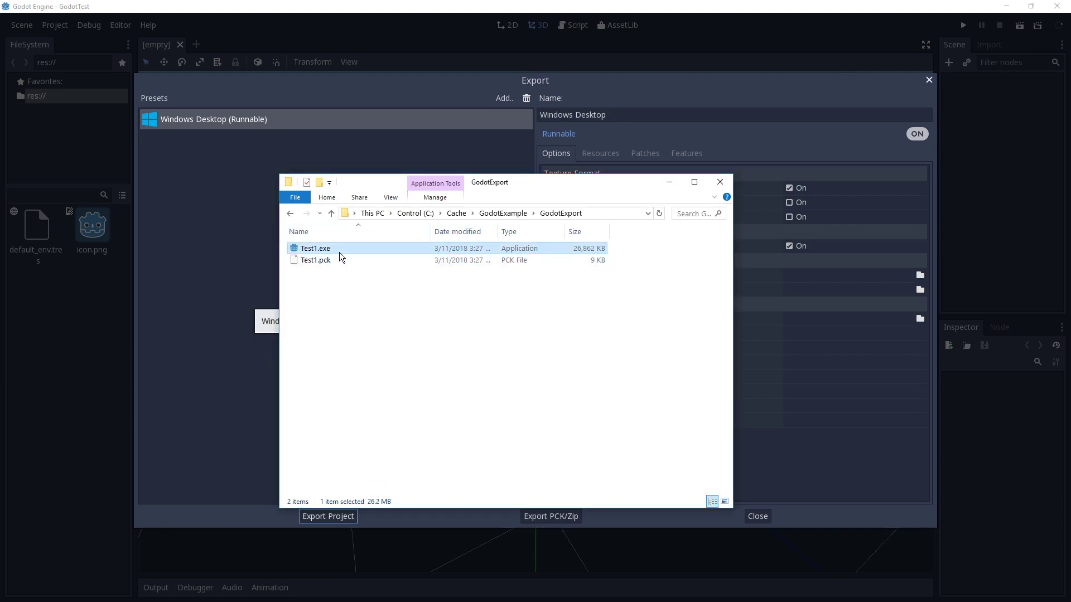
# Run Test1.exe from a command prompt, see 'no main scene defined', then close both windows
pyautogui.doubleClick(338, 252)
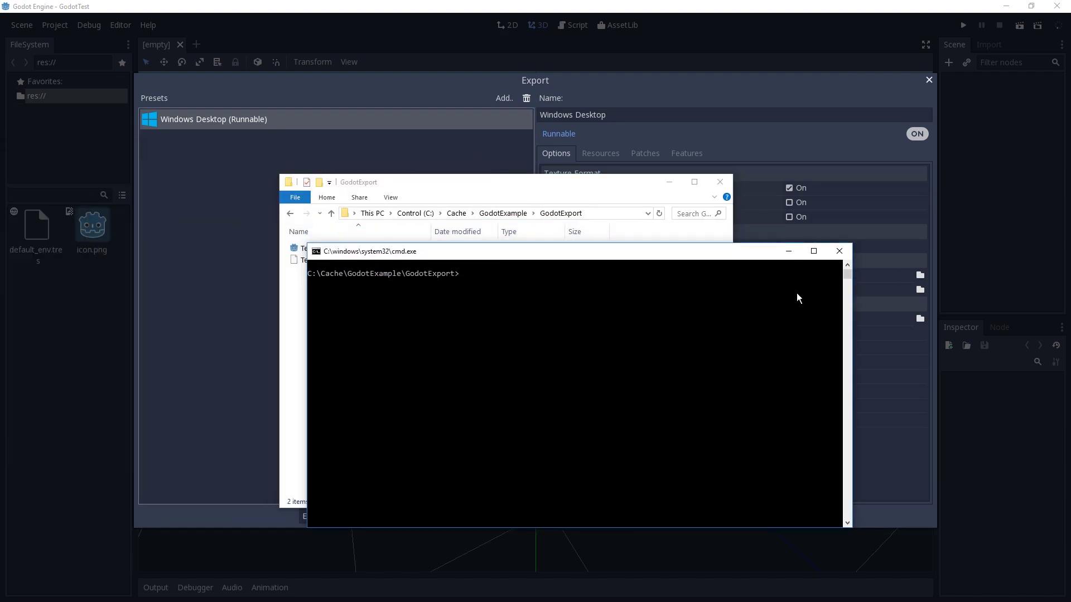
pyautogui.write('Test1.exe')
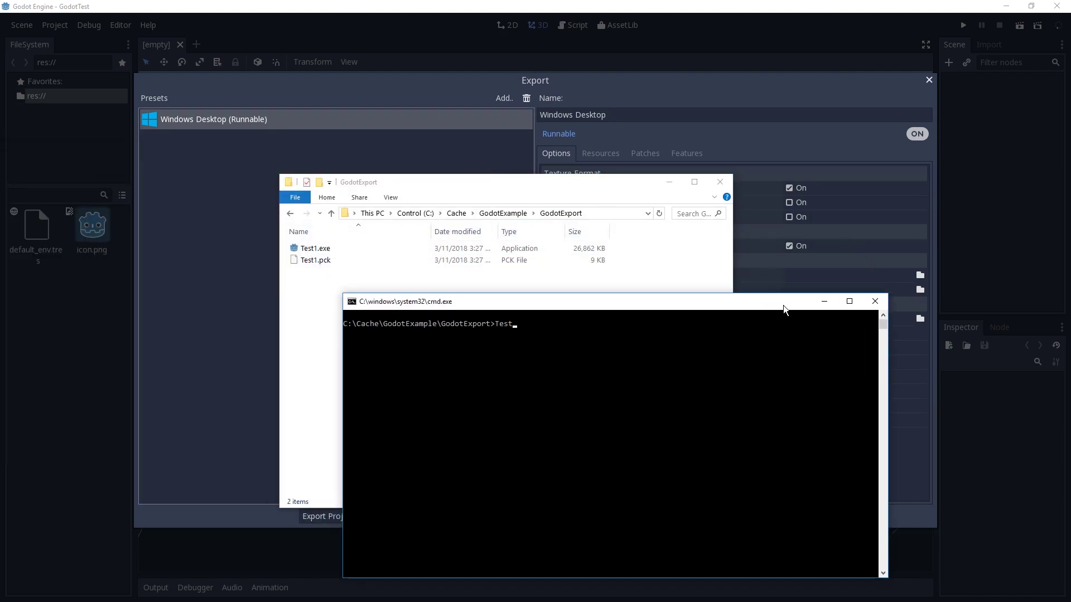
pyautogui.press('Return')
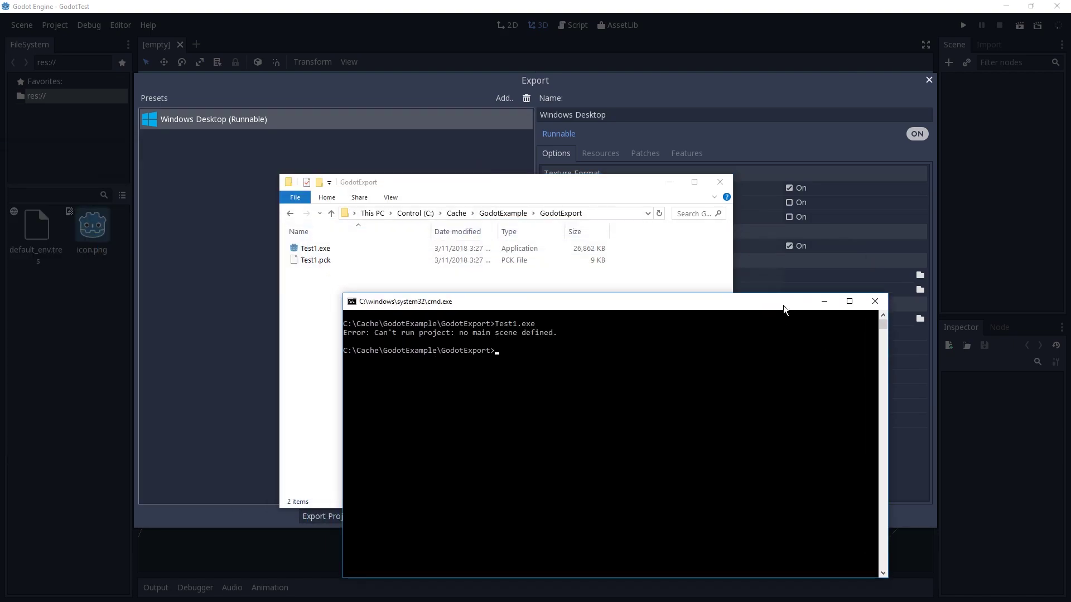
pyautogui.click(874, 301)
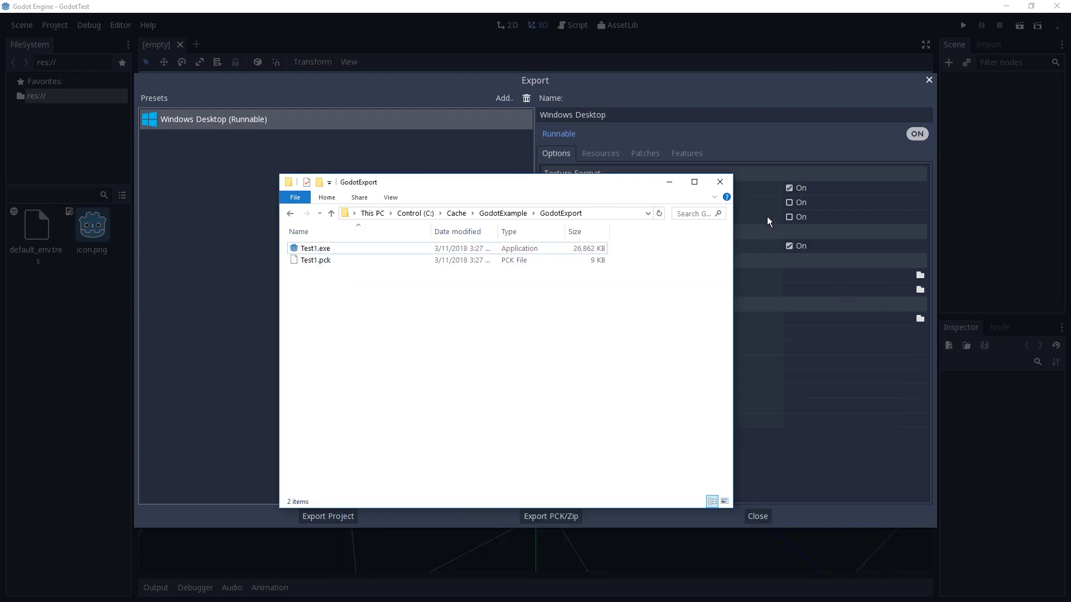
pyautogui.click(720, 182)
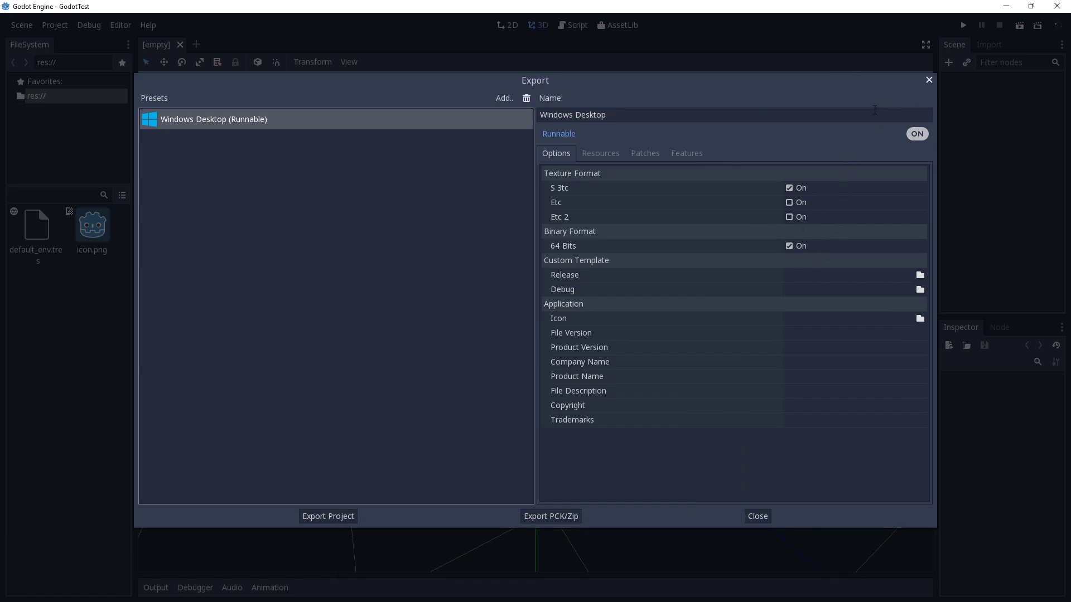
# Close the Export dialog, try saving the empty scene, and dismiss the missing root node alert
pyautogui.click(928, 80)
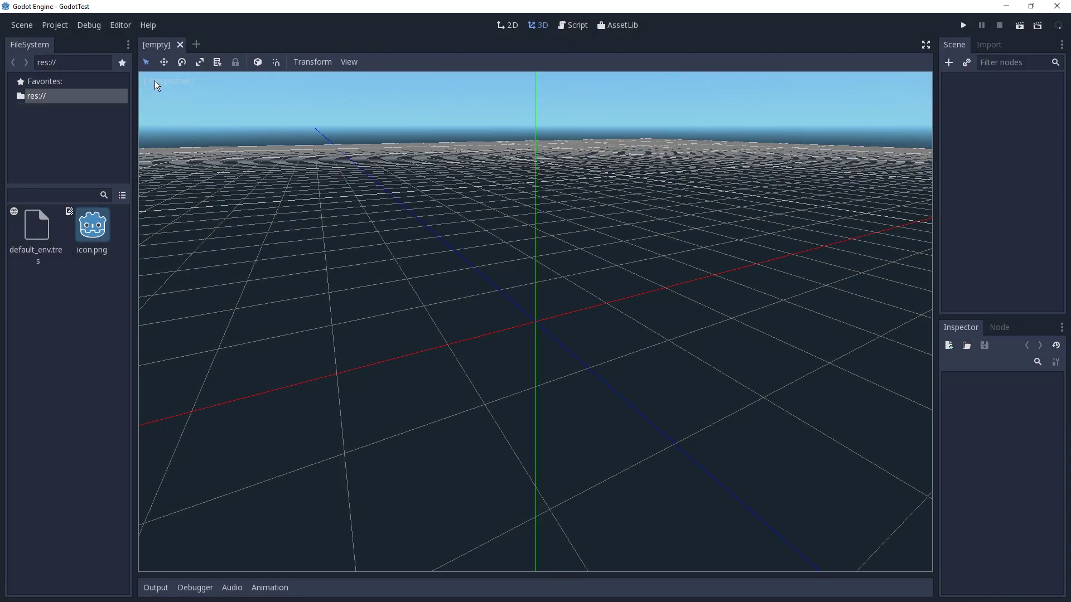
pyautogui.click(22, 26)
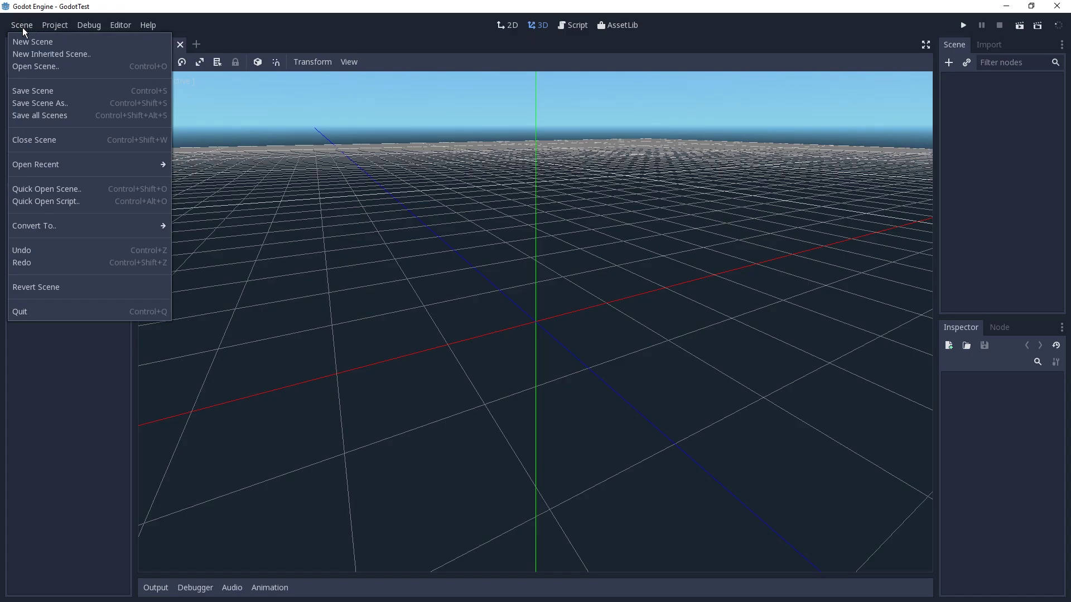
pyautogui.click(79, 91)
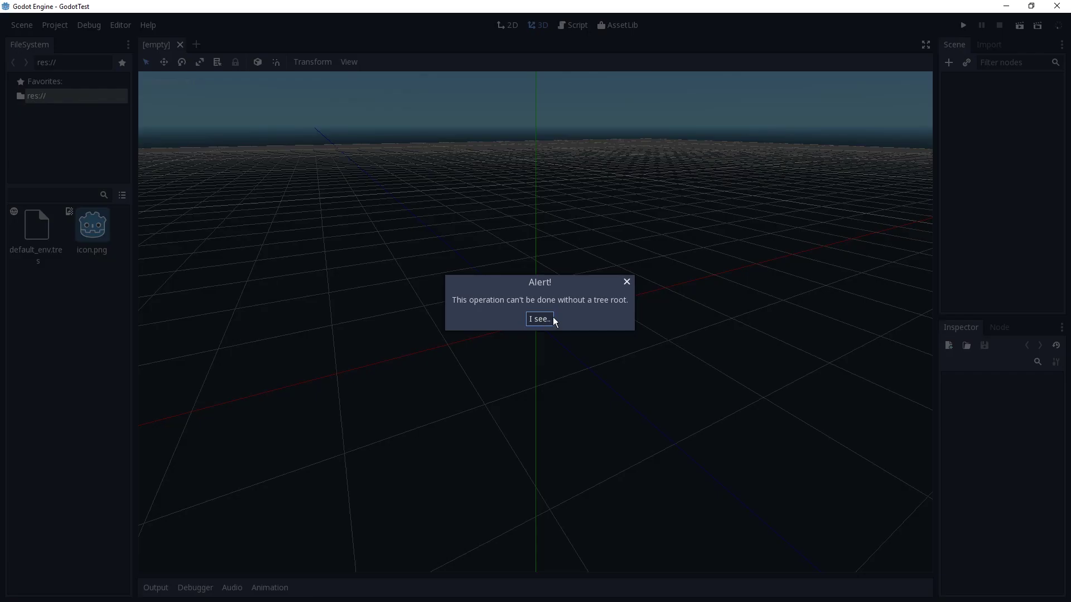
pyautogui.click(541, 319)
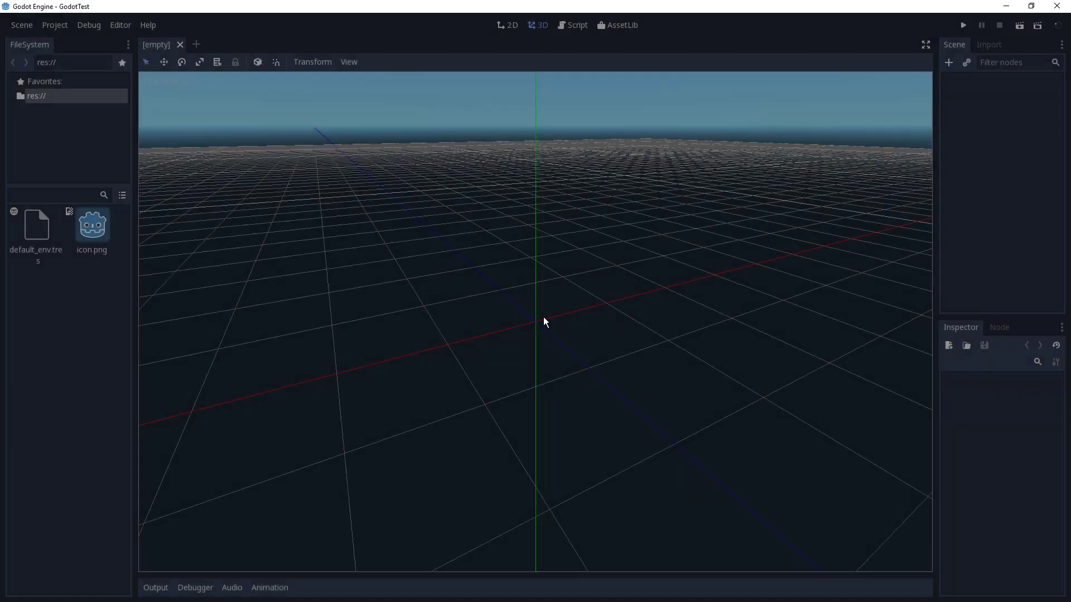
# Add a Sprite node as the scene's root through Add Child Node
pyautogui.rightClick(973, 105)
pyautogui.click(973, 112)
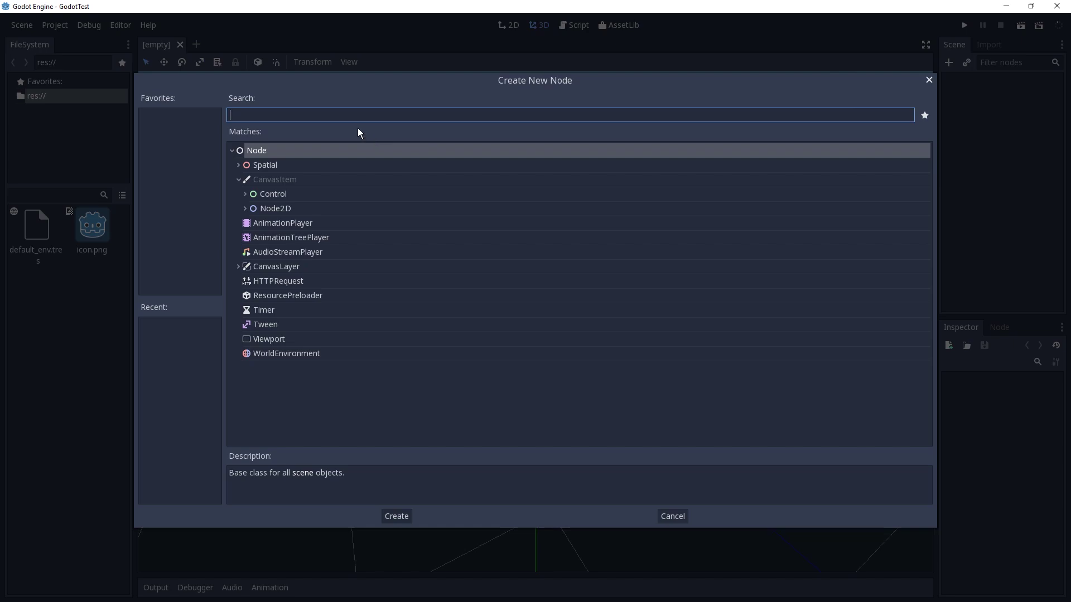
pyautogui.write('sprite')
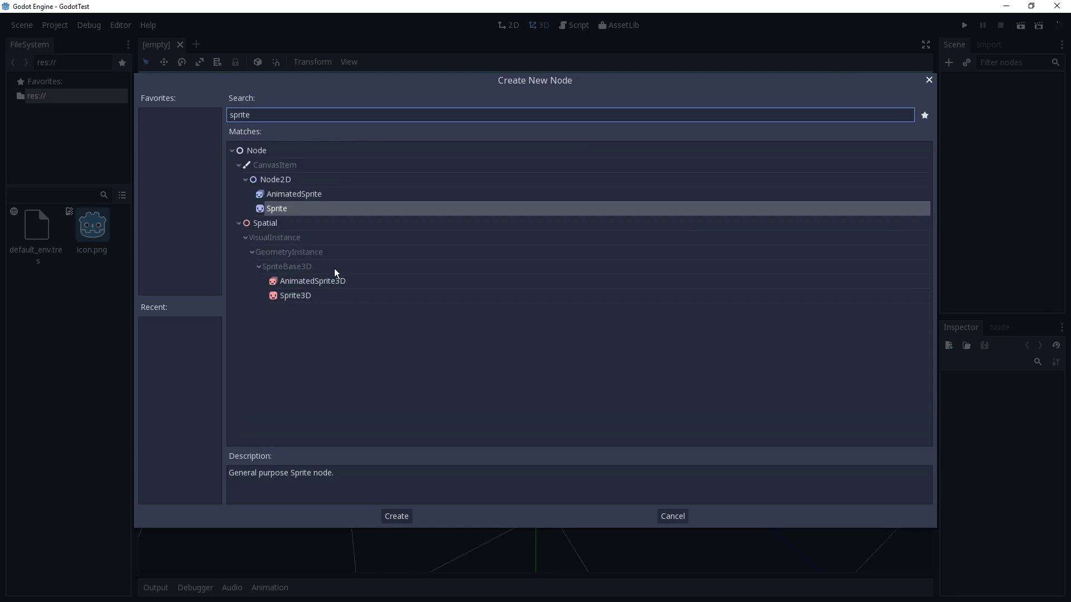
pyautogui.doubleClick(281, 207)
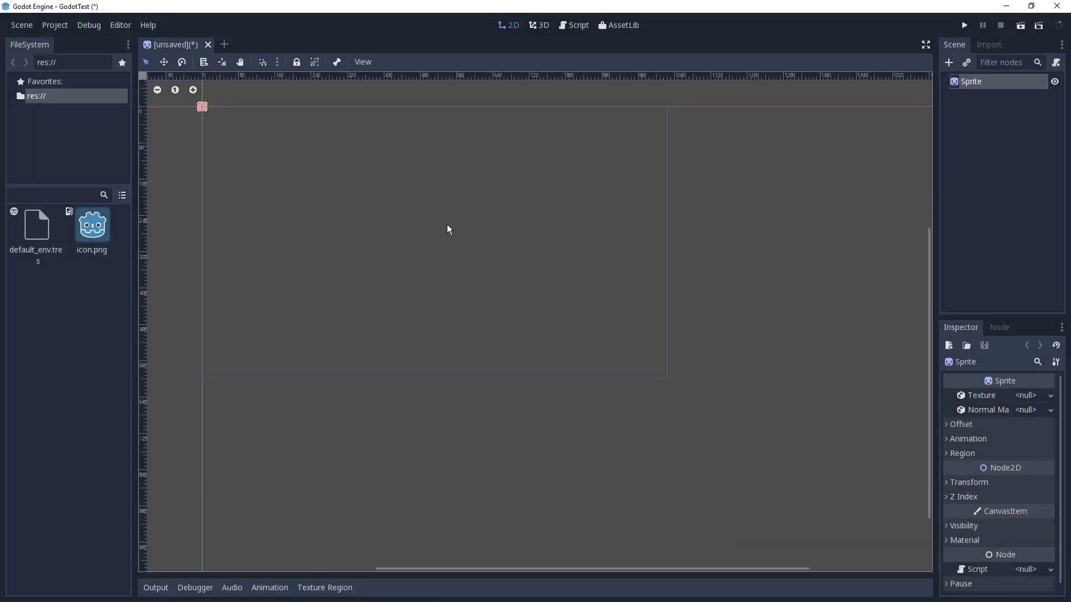
# Drop icon.png into the 2D viewport as a Sprite child showing the Godot logo
pyautogui.keyDown('alt'); pyautogui.moveTo(93, 229); pyautogui.dragTo(453, 293); pyautogui.keyUp('alt')
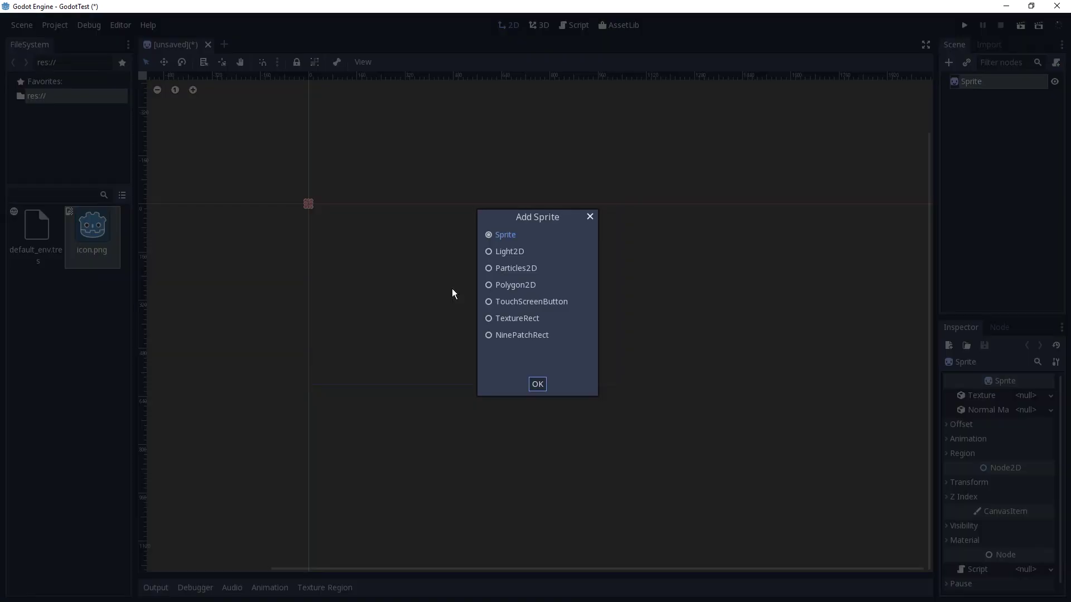
pyautogui.click(538, 384)
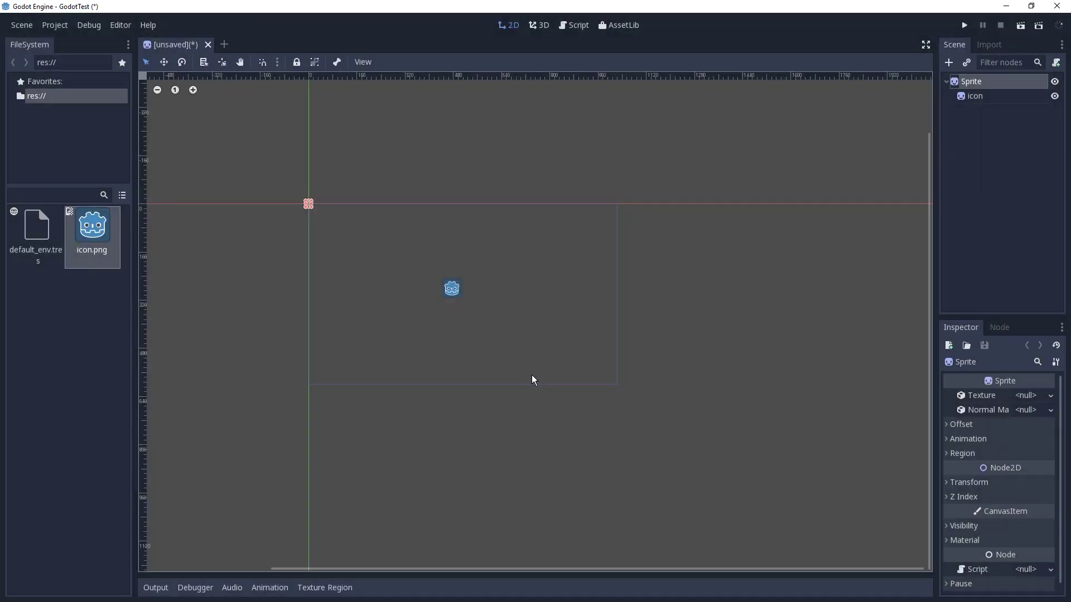
pyautogui.scroll(2, 433, 281)
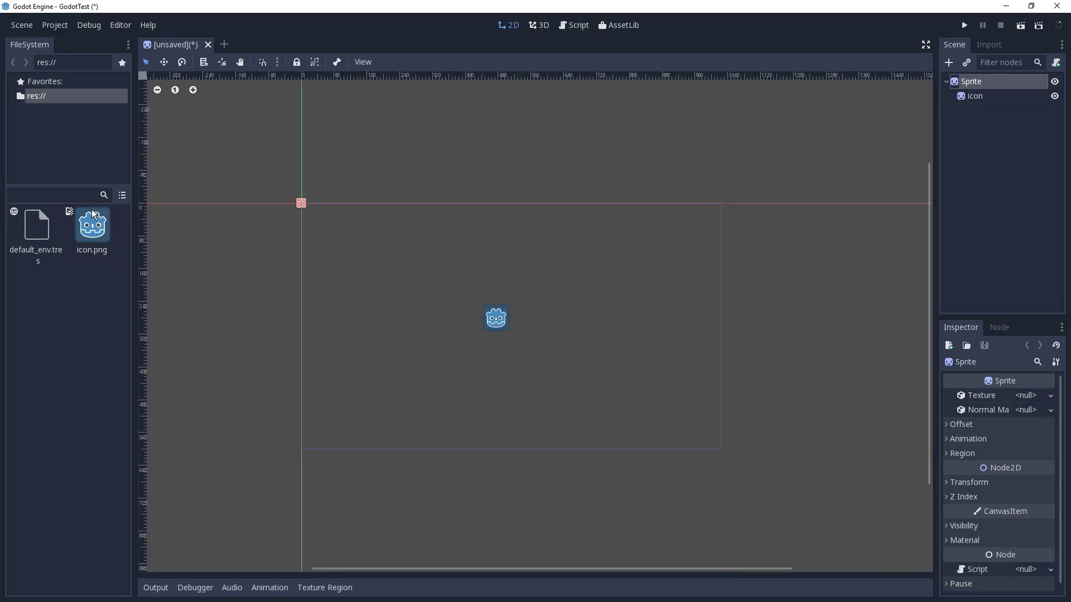
pyautogui.click(32, 24)
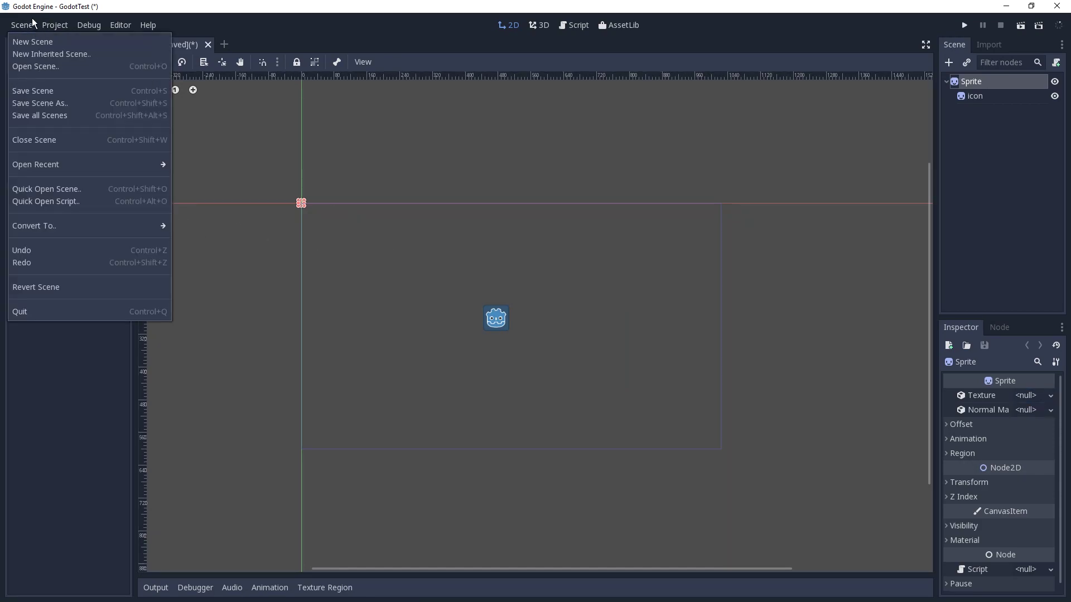
# Save the scene as SceneTest.tscn, replacing the default name Sprite
pyautogui.click(55, 91)
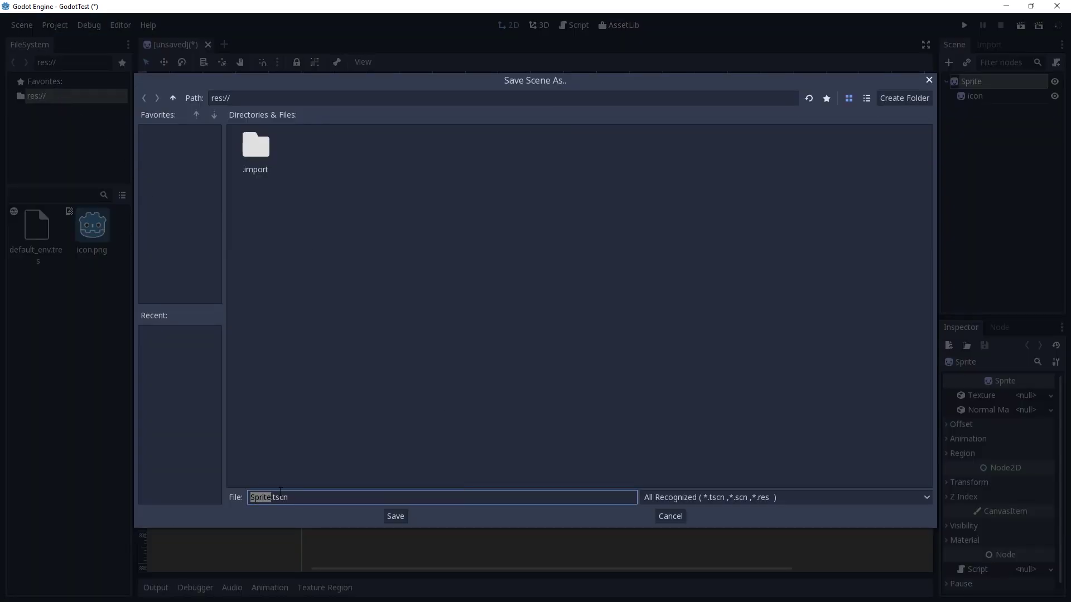
pyautogui.click(262, 497)
pyautogui.doubleClick(278, 500)
pyautogui.write('SceneTest')
pyautogui.press('Return')
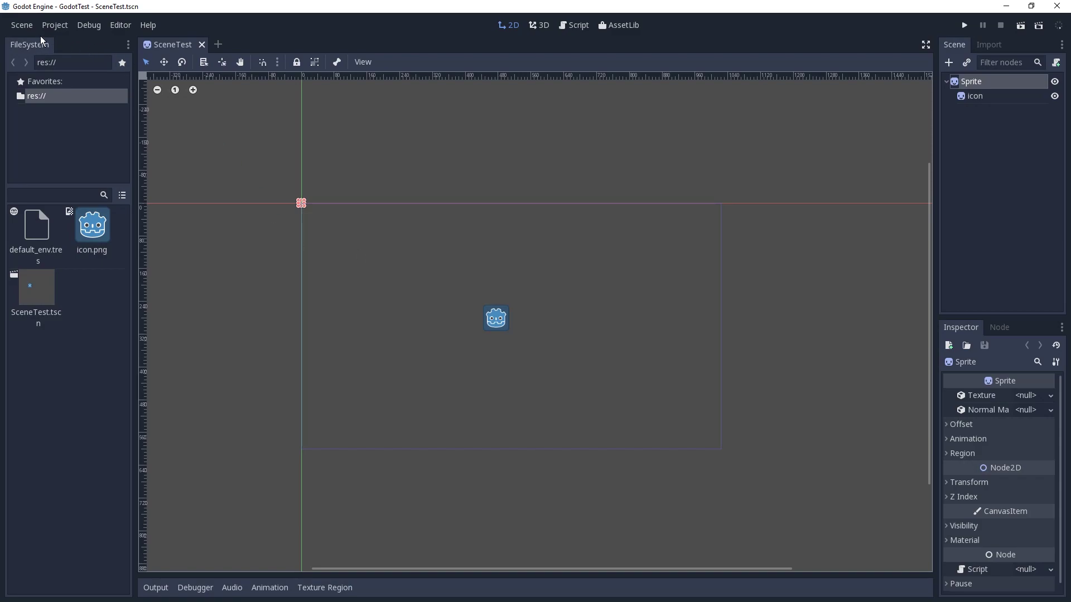
pyautogui.click(63, 28)
# Re-export the Windows Desktop build as Test1.exe, overwriting the existing file
pyautogui.click(73, 66)
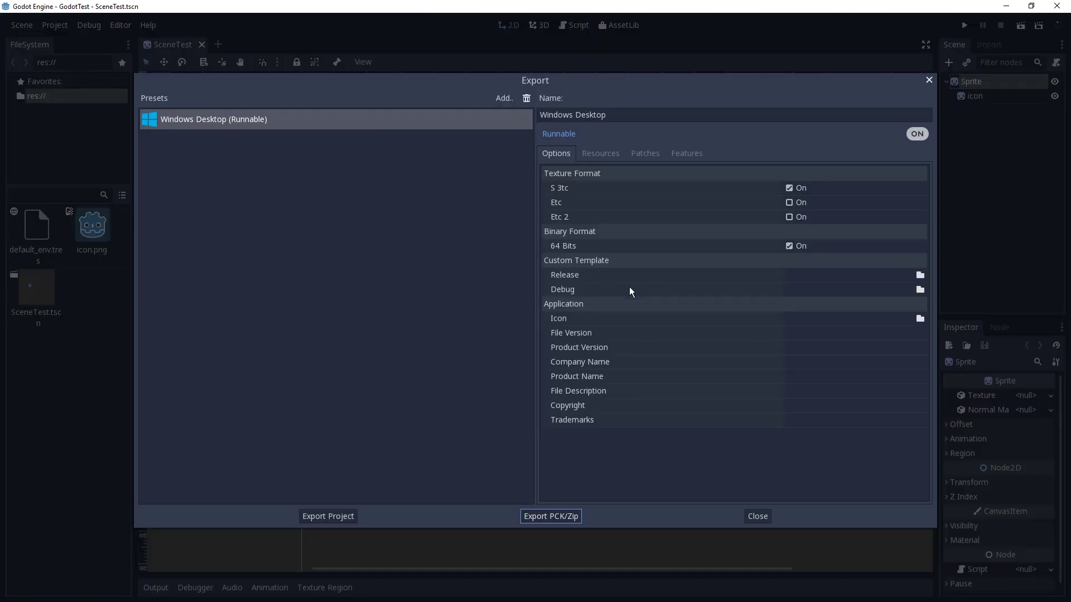
pyautogui.click(341, 517)
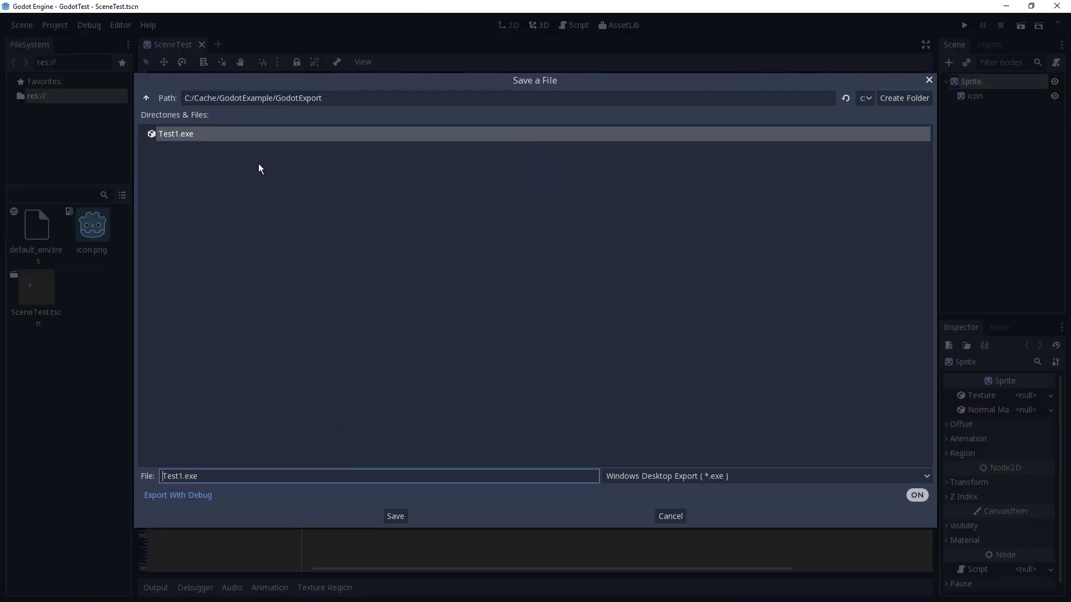
pyautogui.click(396, 517)
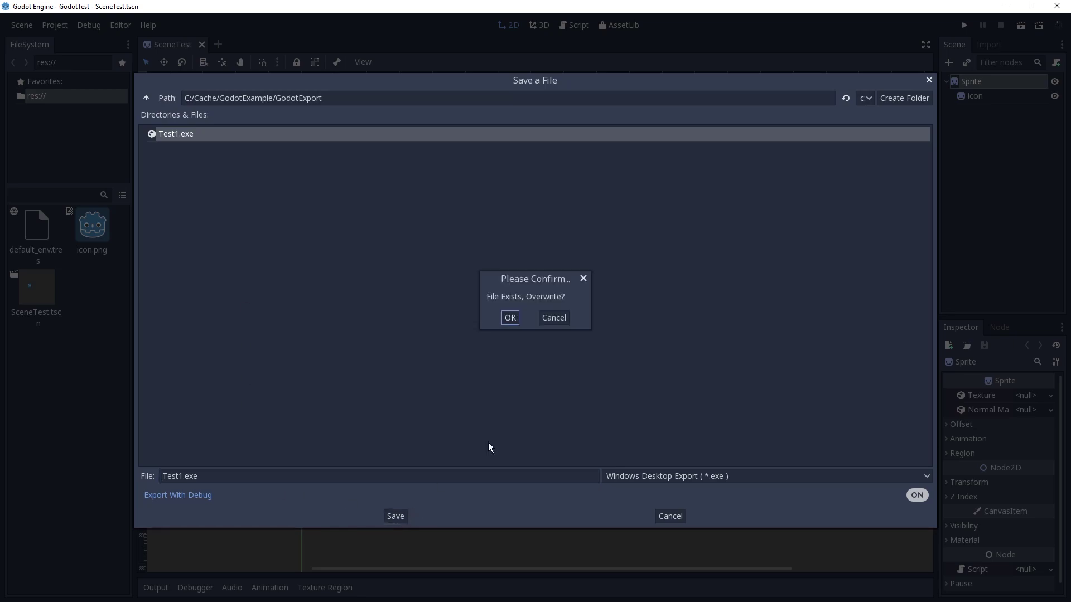
pyautogui.click(507, 318)
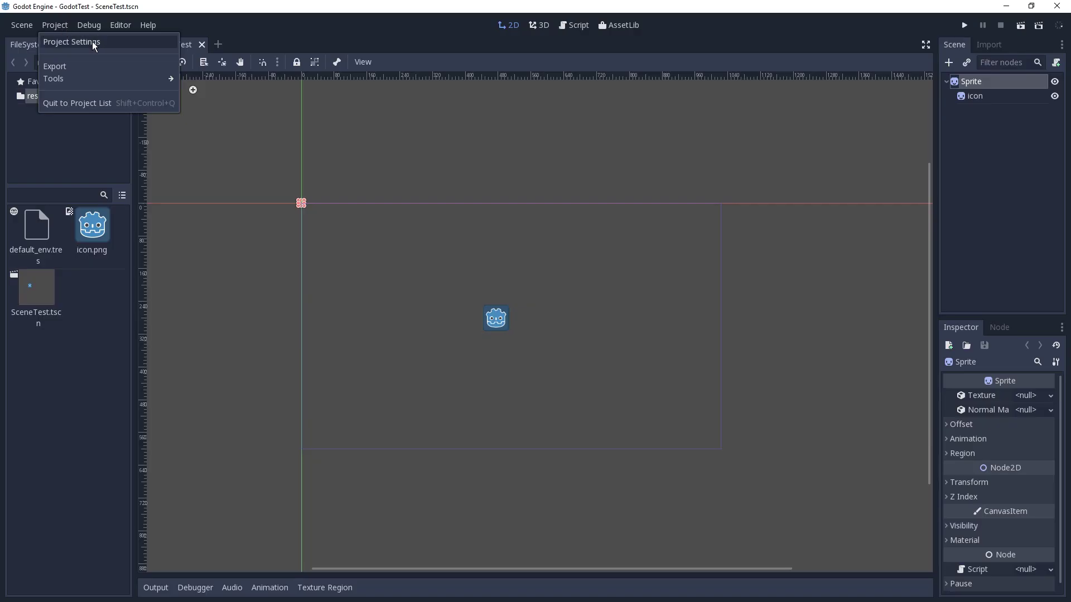
# Set res://SceneTest.tscn as Main Scene under Application > Run in Project Settings
pyautogui.click(94, 43)
pyautogui.click(173, 139)
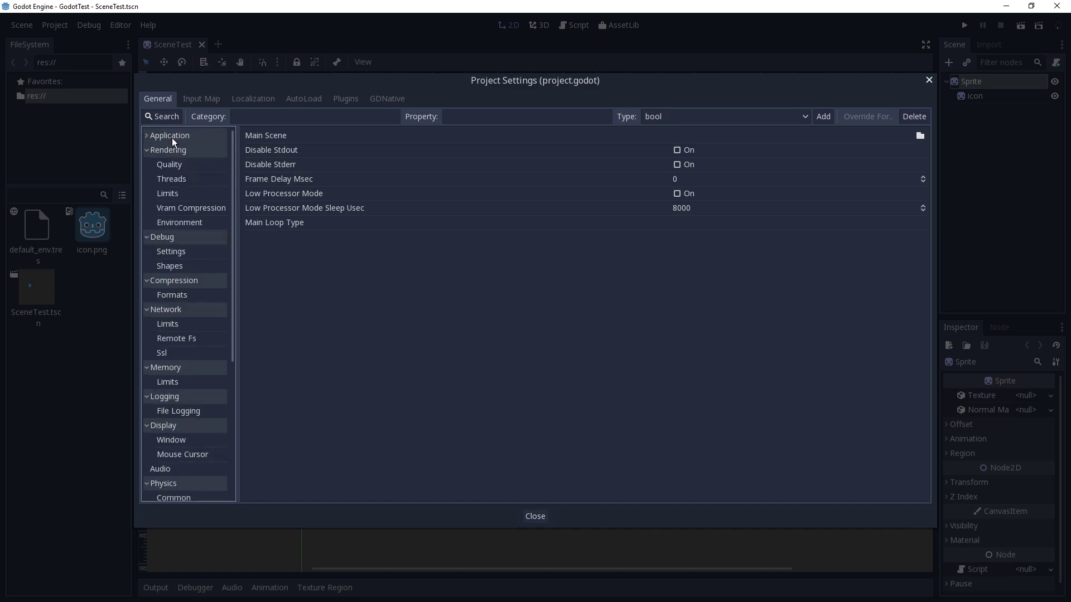
pyautogui.click(169, 136)
pyautogui.click(173, 164)
pyautogui.click(272, 139)
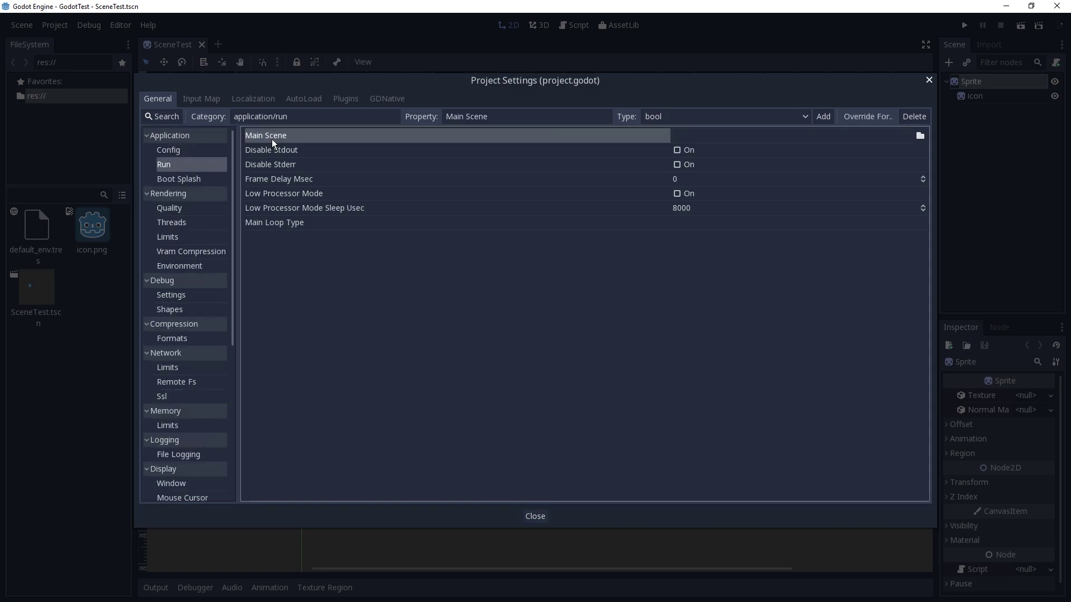
pyautogui.click(921, 135)
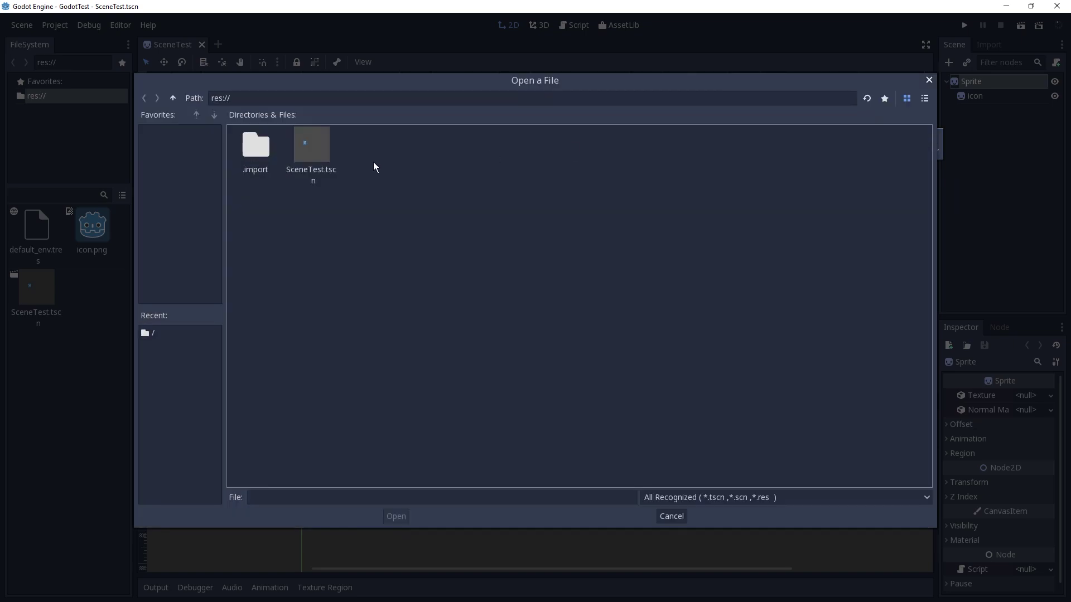
pyautogui.doubleClick(305, 146)
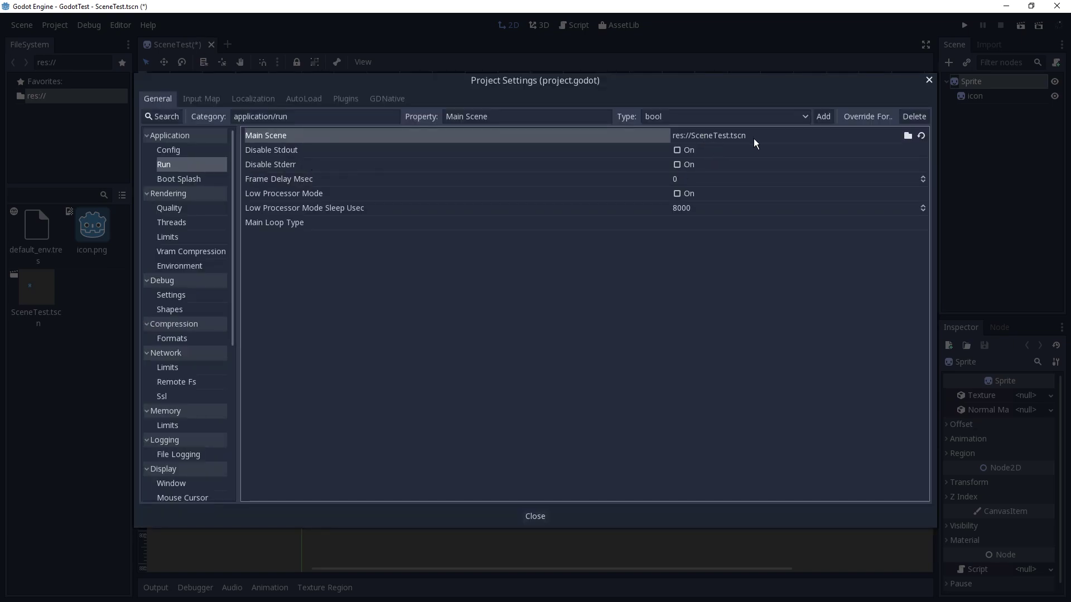
pyautogui.click(535, 516)
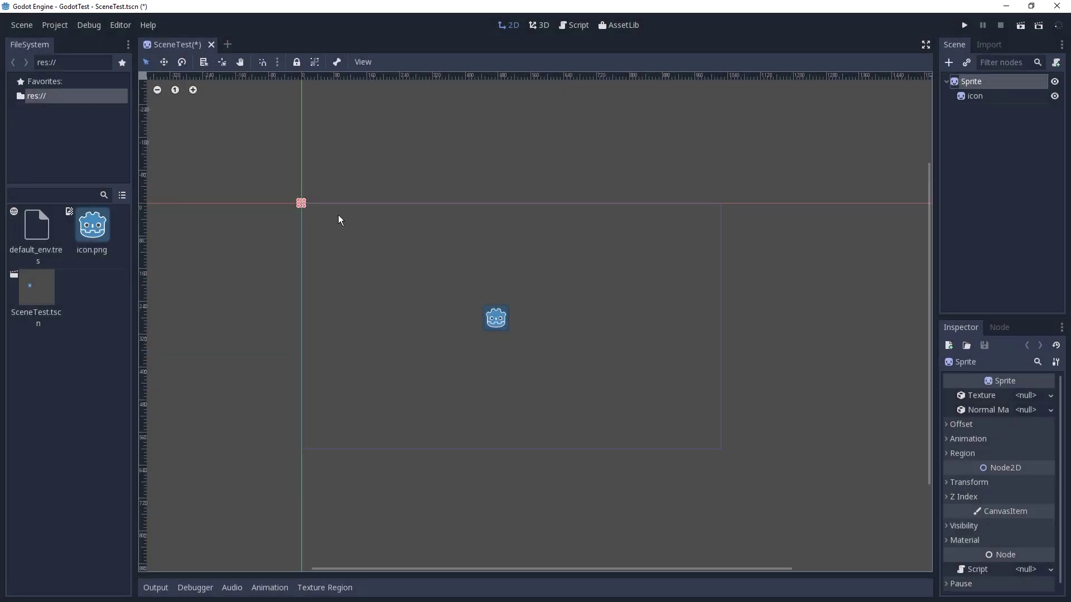
# Export Test1.exe once more with the main scene set, overwriting the previous build
pyautogui.click(55, 25)
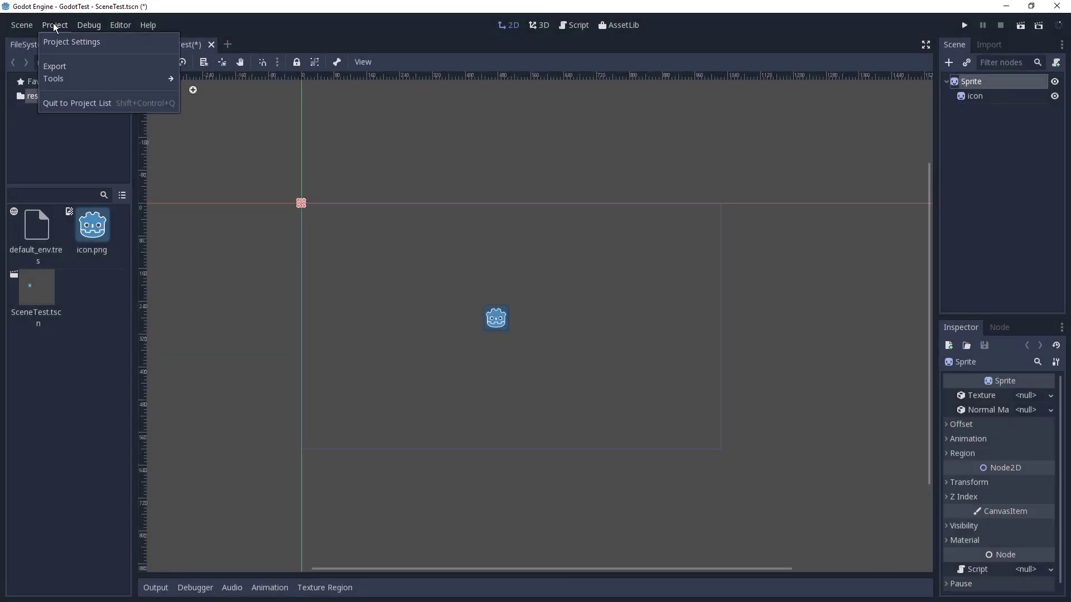
pyautogui.click(56, 66)
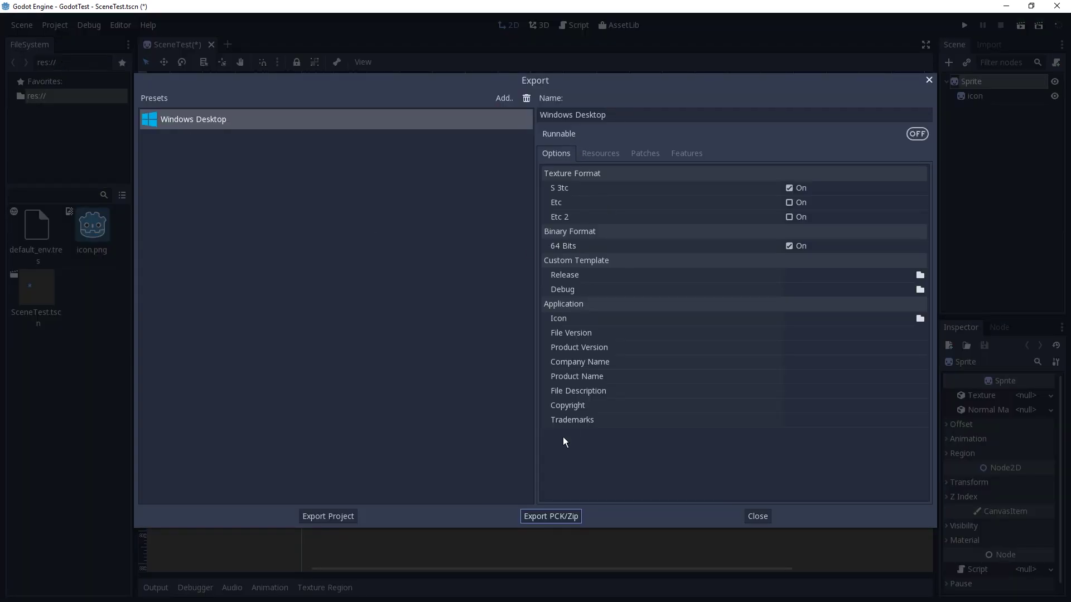
pyautogui.click(322, 519)
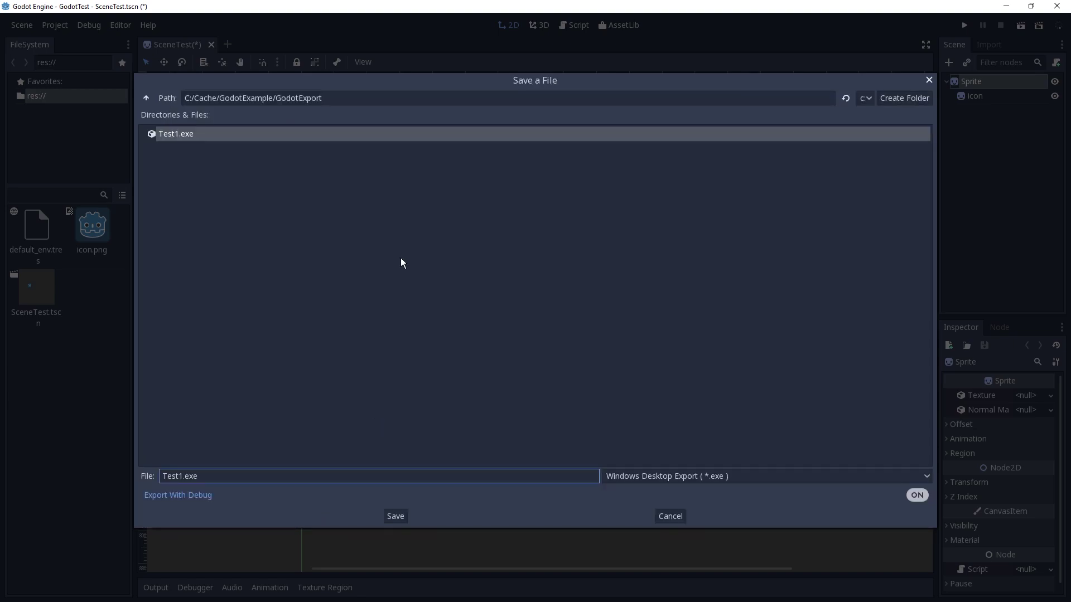
pyautogui.click(394, 516)
pyautogui.click(509, 318)
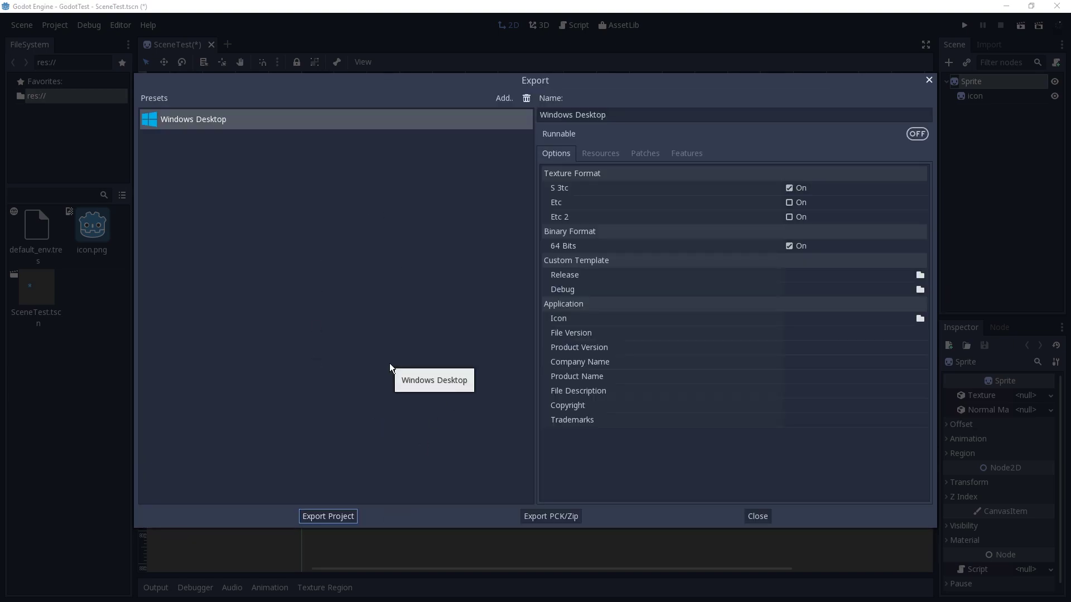
# Launch Test1.exe to see the Godot icon, close it, and mark the Windows Desktop preset Runnable
pyautogui.click(433, 251)
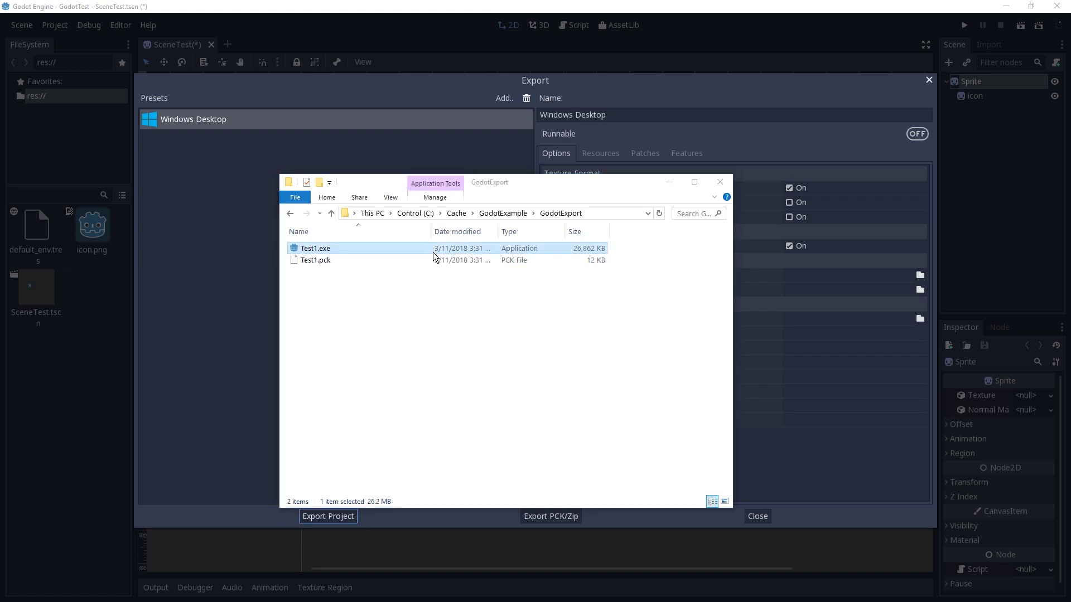
pyautogui.doubleClick(433, 253)
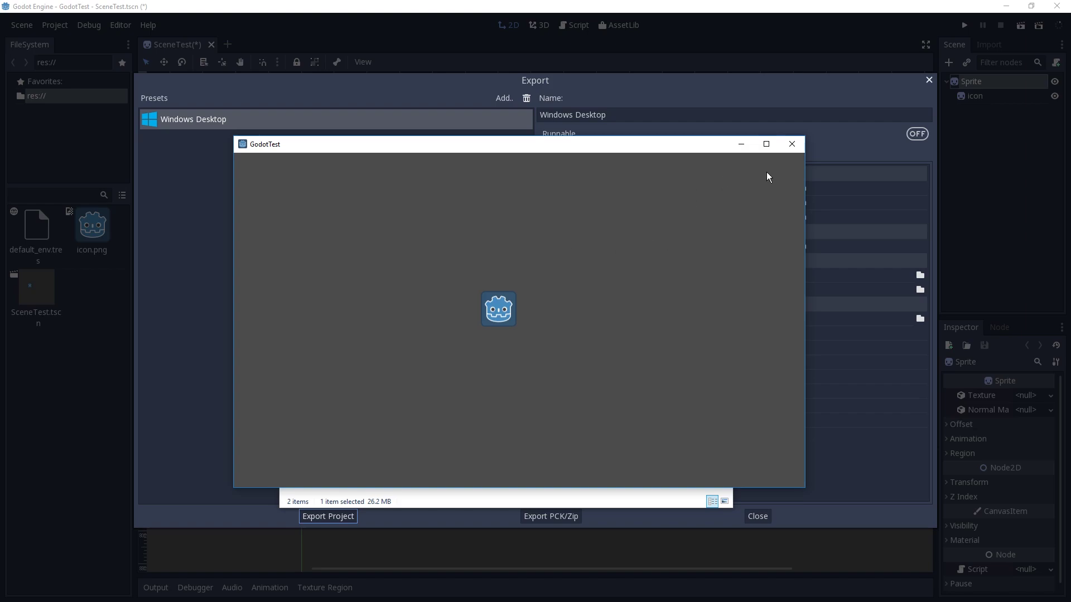
pyautogui.click(799, 144)
pyautogui.click(914, 136)
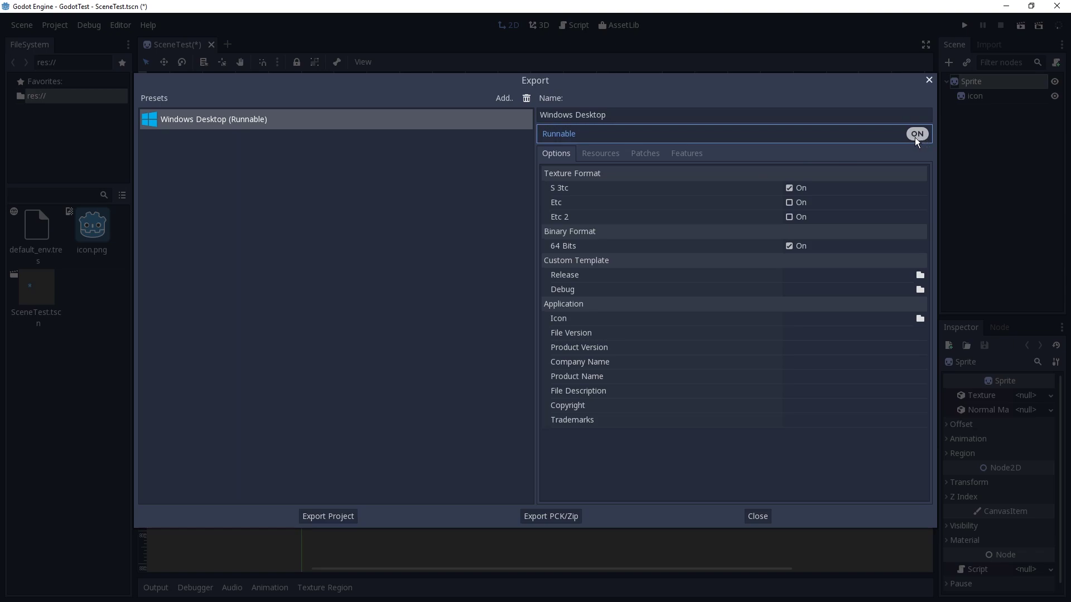
# Uncheck Runnable on the Windows Desktop export preset and close the Export dialog
pyautogui.click(916, 136)
pyautogui.click(756, 516)
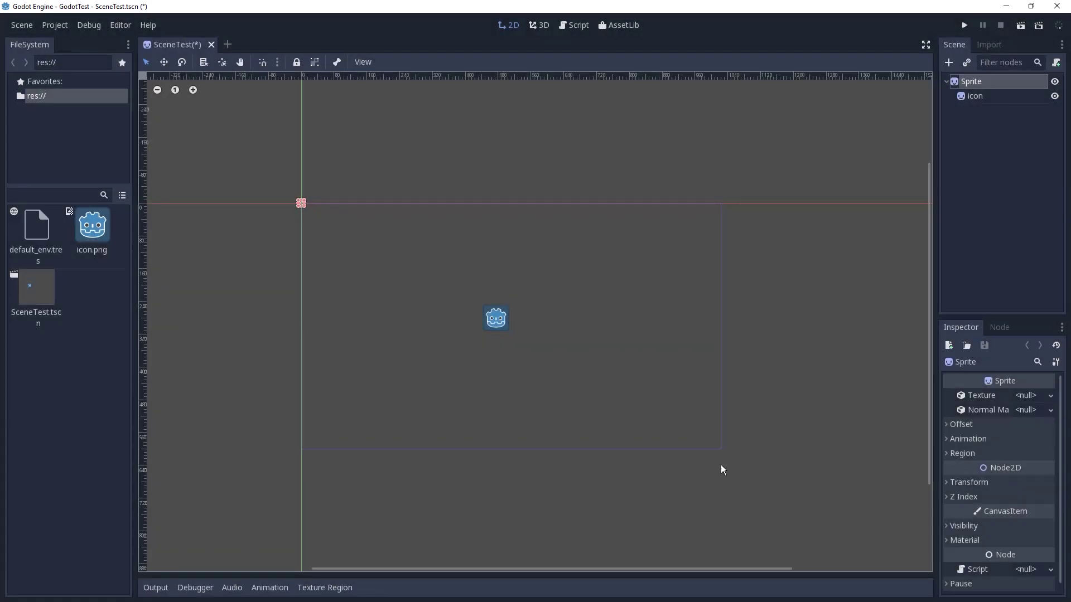
pyautogui.scroll(2, 397, 296)
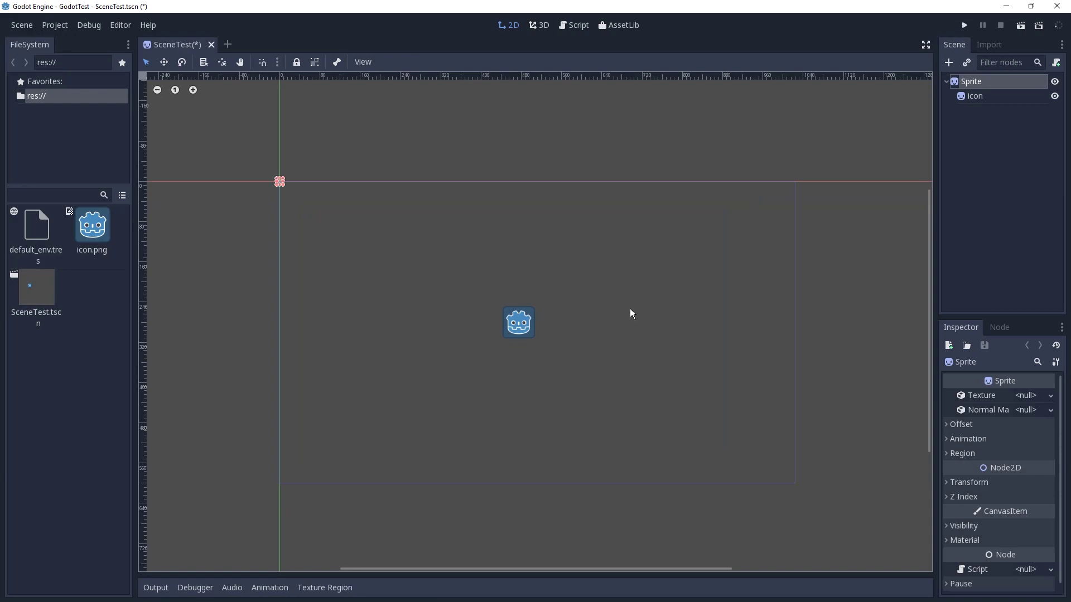
pyautogui.scroll(2, 616, 332)
pyautogui.scroll(-1, 582, 333)
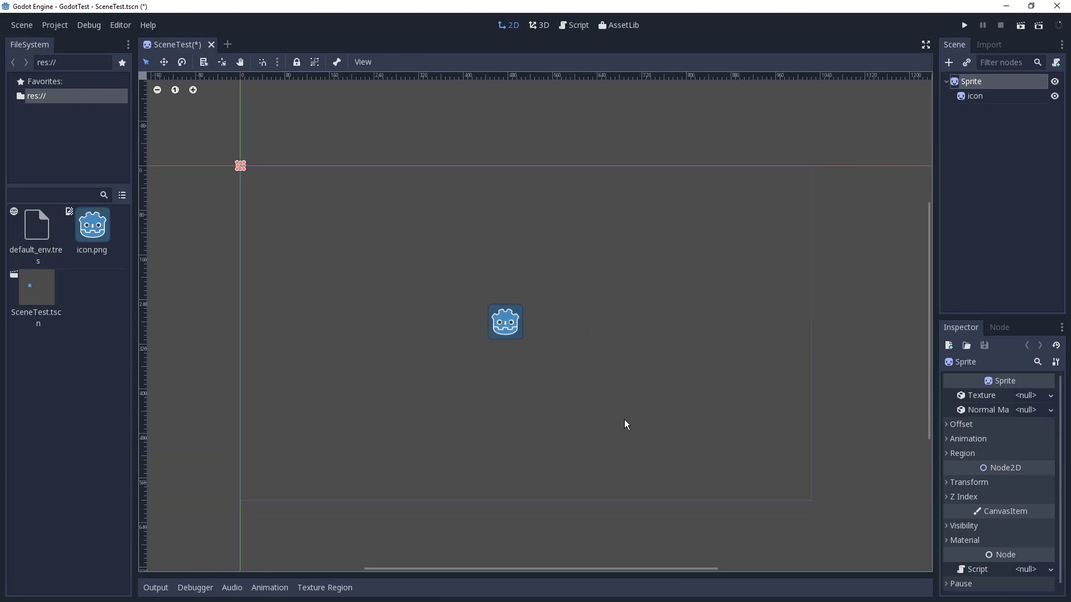